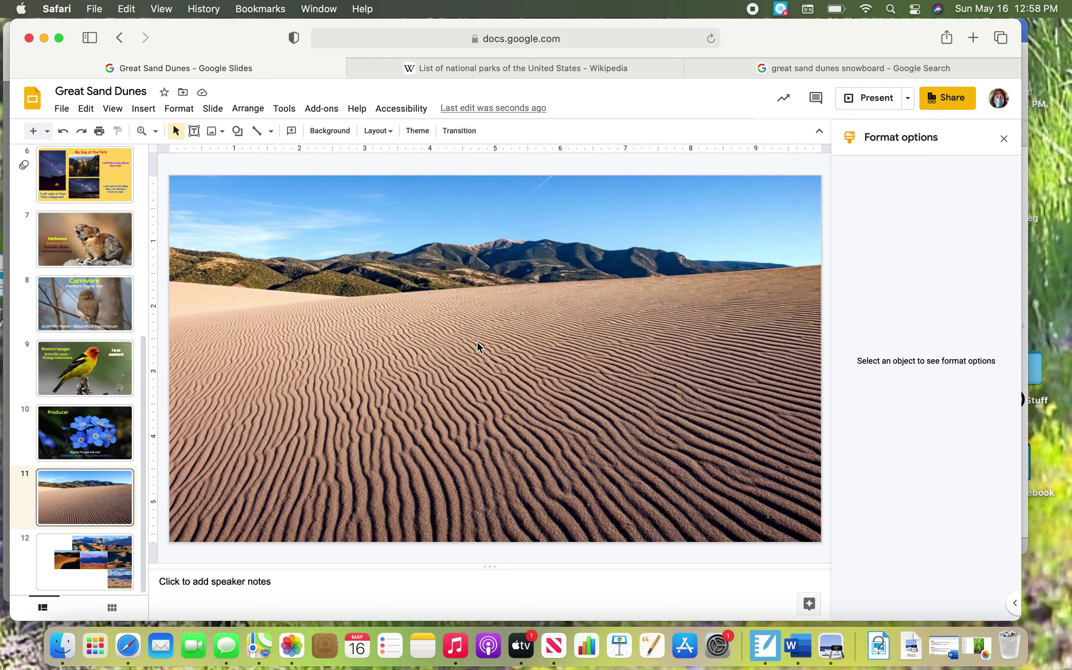
# Apply the rippled sand dunes photograph as slide 11's full-bleed background
pyautogui.click(338, 134)
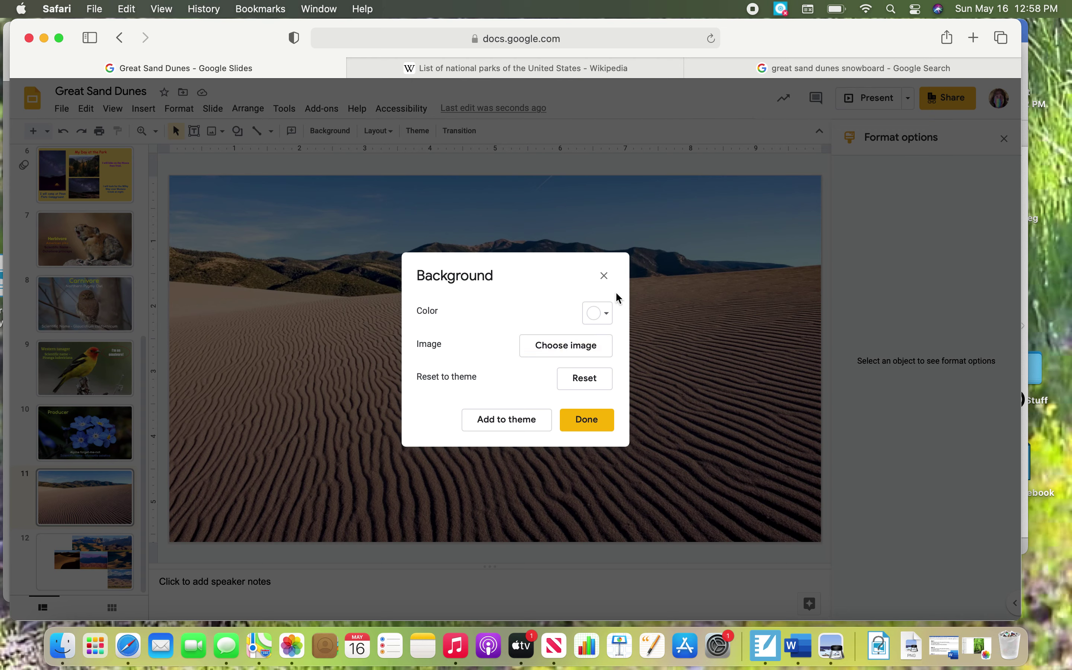
pyautogui.click(605, 277)
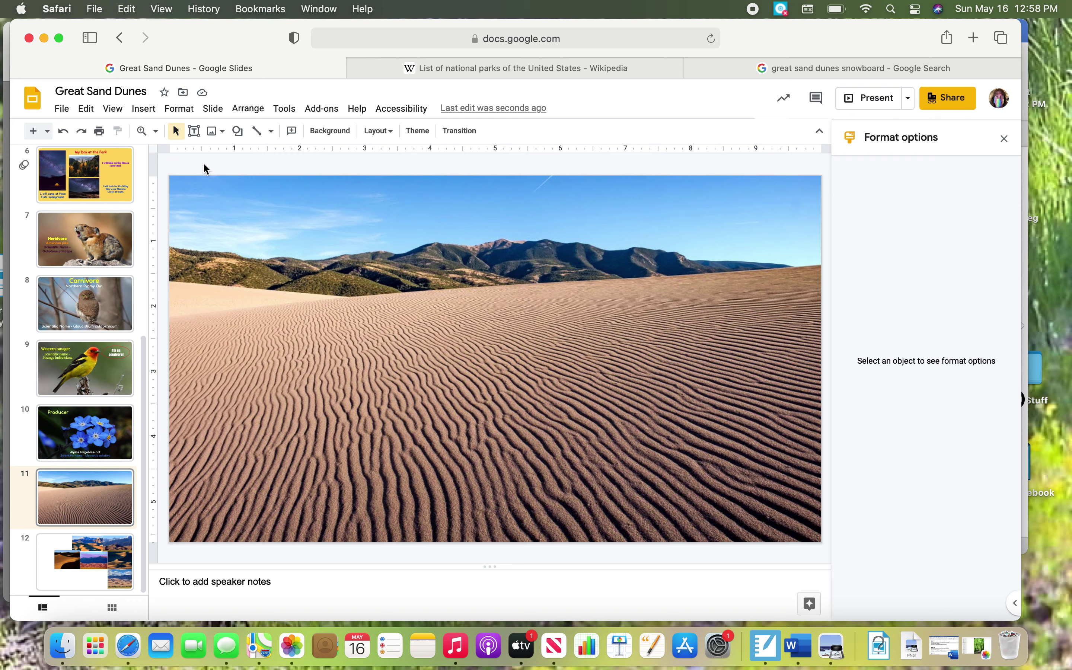
# Add a text box across the top of slide 11 reading 'Why Great Sand Dunes is a national park:'
pyautogui.click(196, 132)
pyautogui.moveTo(315, 183); pyautogui.dragTo(690, 224)
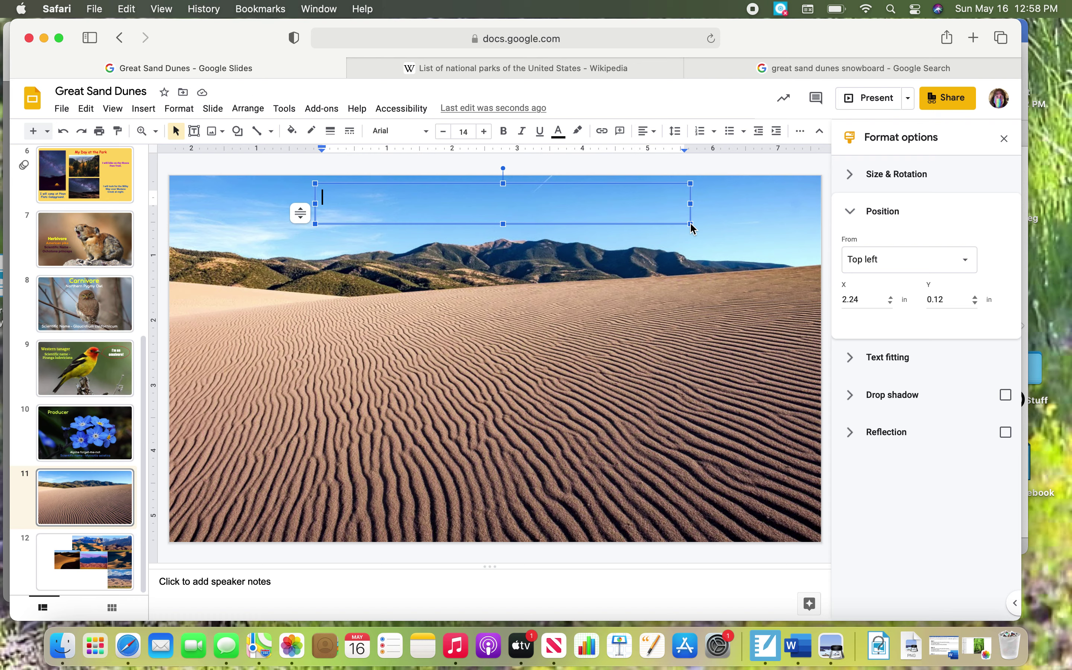
pyautogui.write('Wh')
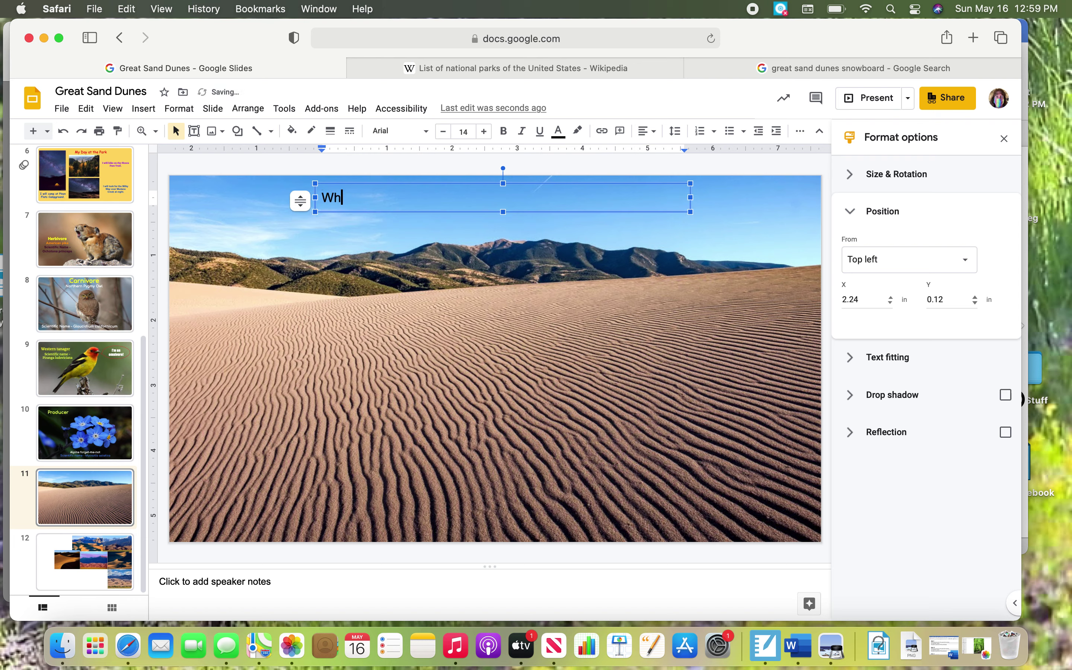
pyautogui.write('y Great Sand Dunes is a')
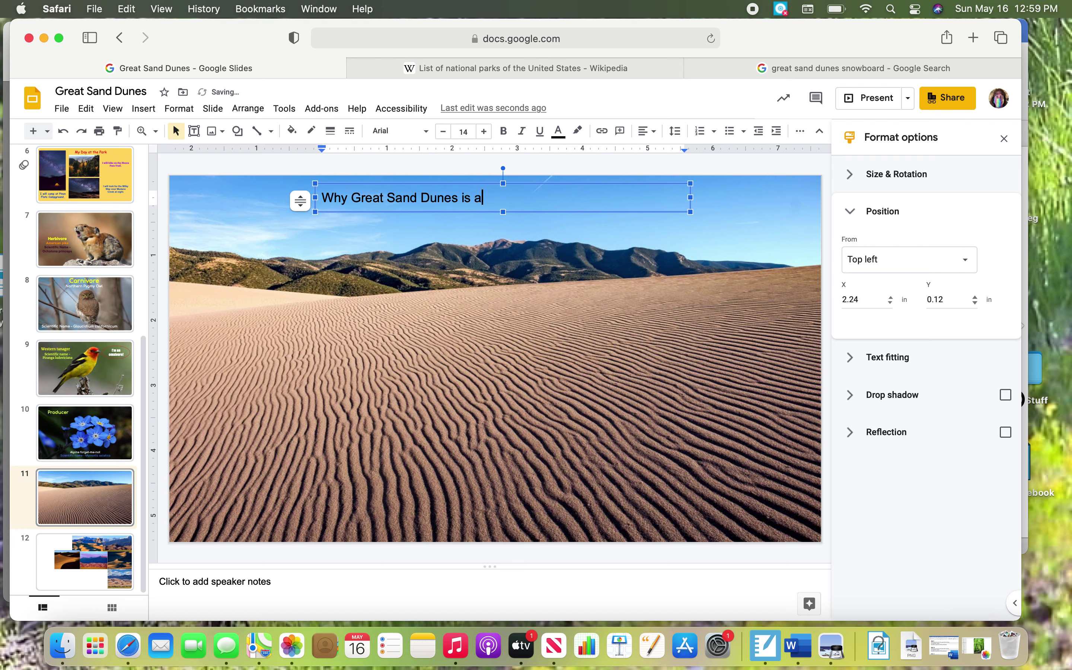
pyautogui.write(' national park')
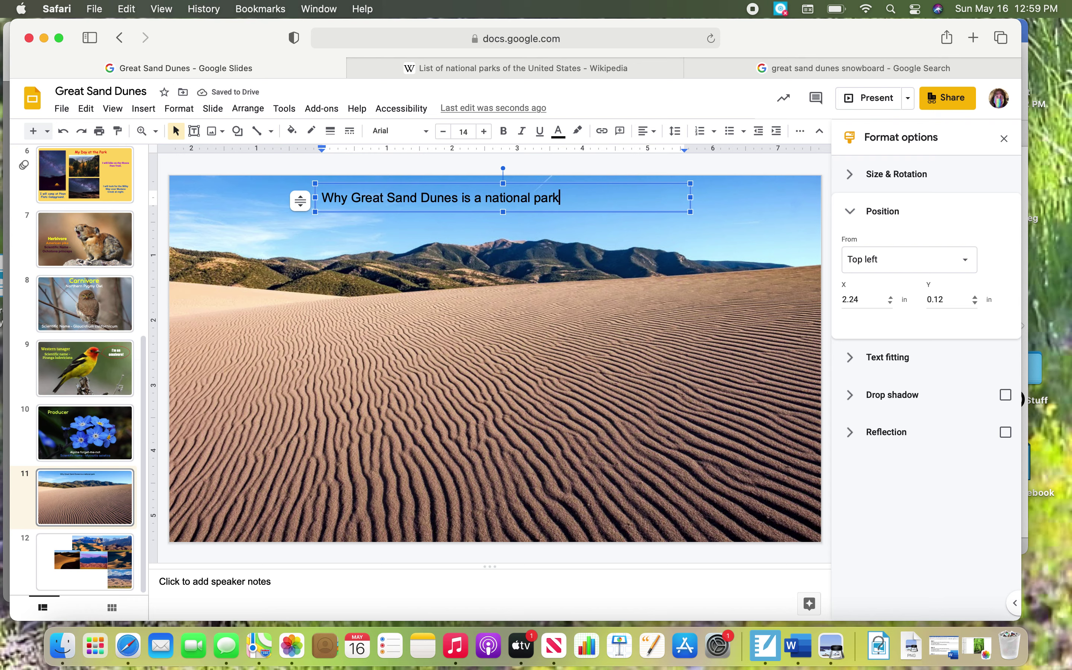
pyautogui.write(':')
pyautogui.click(487, 134)
# Make the slide 11 title 25 pt, bold, in the Comfortaa font
pyautogui.click(486, 134)
pyautogui.click(486, 134)
pyautogui.click(486, 135)
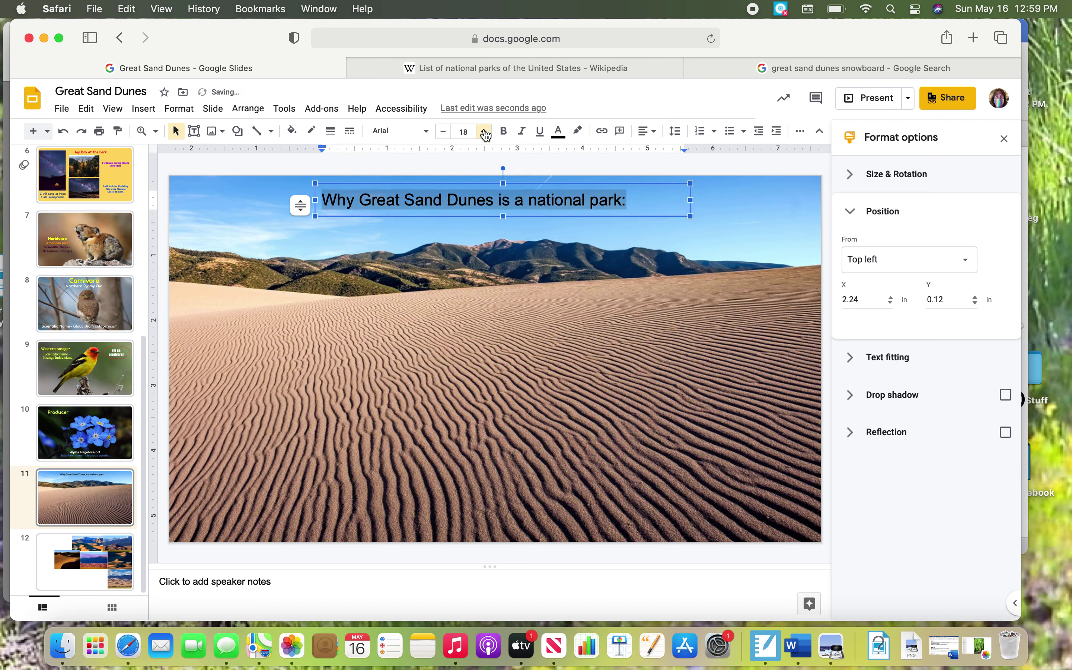
pyautogui.click(486, 134)
pyautogui.click(486, 134)
pyautogui.click(486, 134)
pyautogui.click(486, 134)
pyautogui.click(486, 134)
pyautogui.click(486, 134)
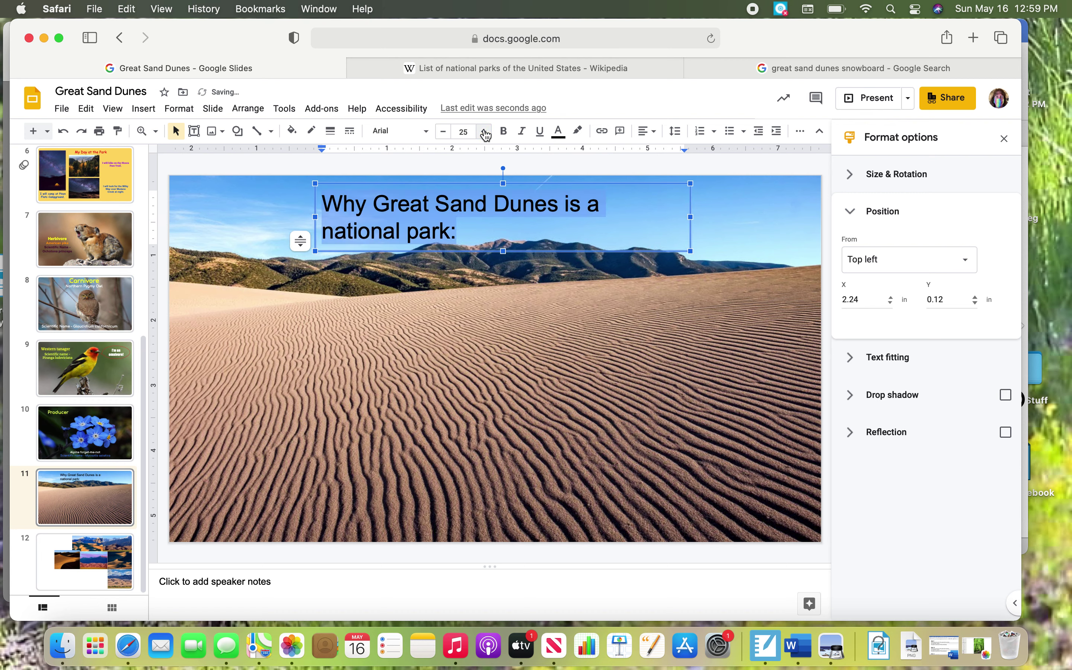
pyautogui.click(505, 133)
pyautogui.click(398, 131)
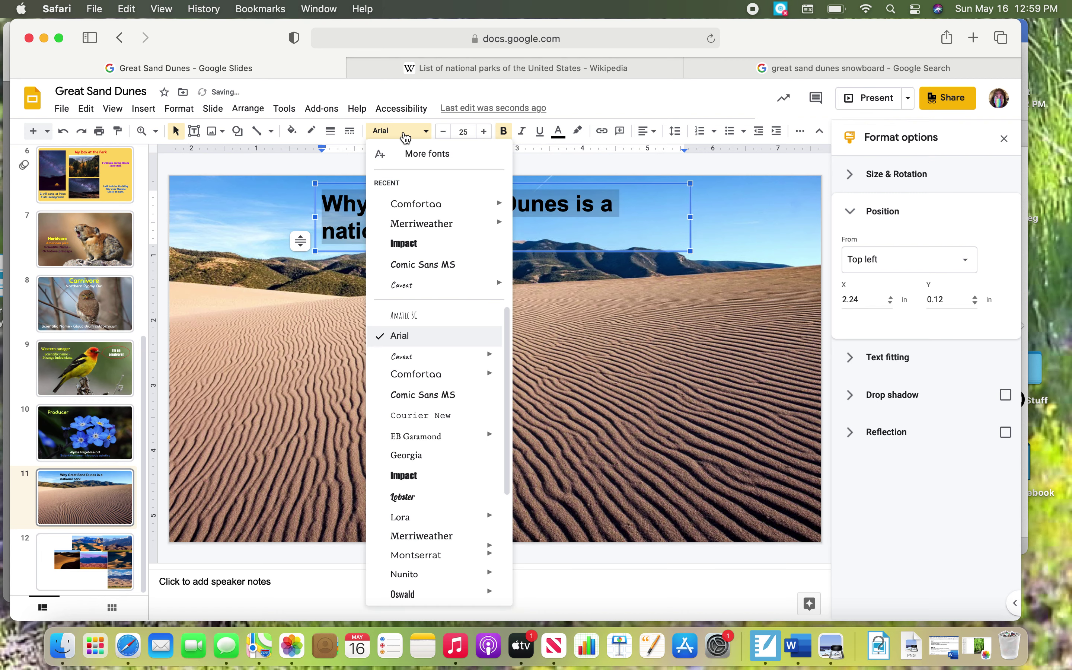
pyautogui.moveTo(443, 294)
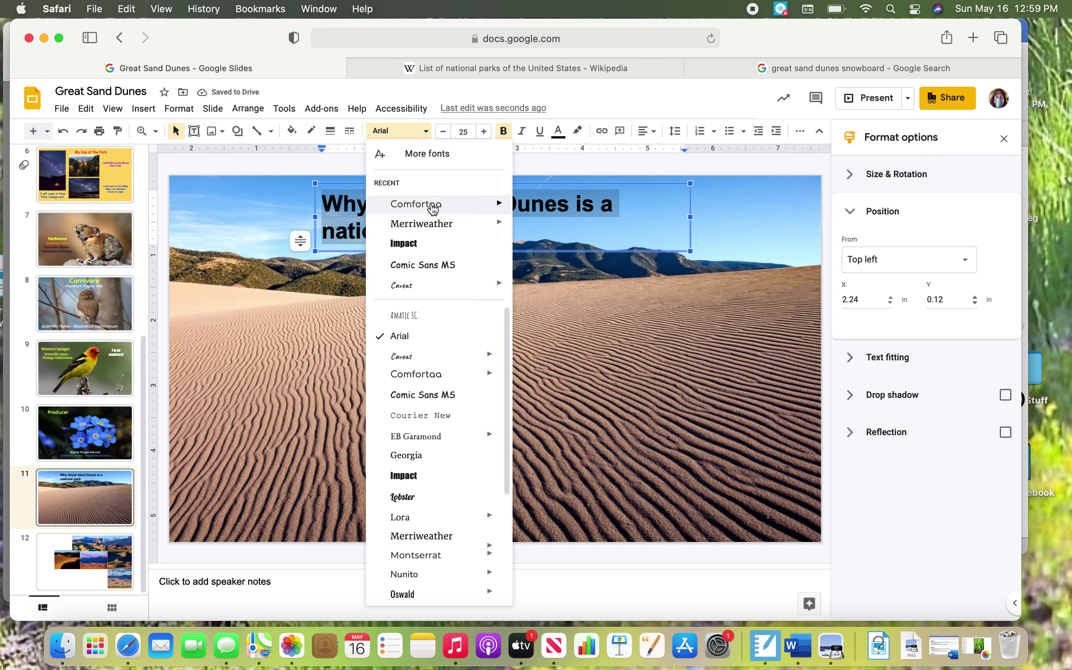
pyautogui.click(431, 204)
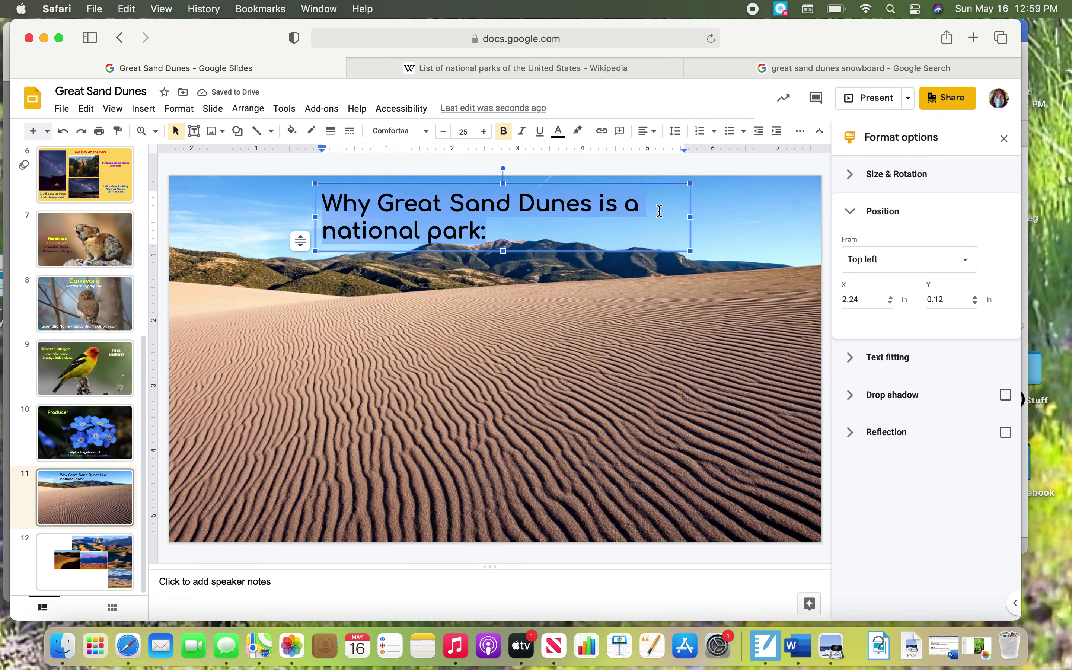
# Color the title white and widen its box so it fits on one line
pyautogui.click(559, 132)
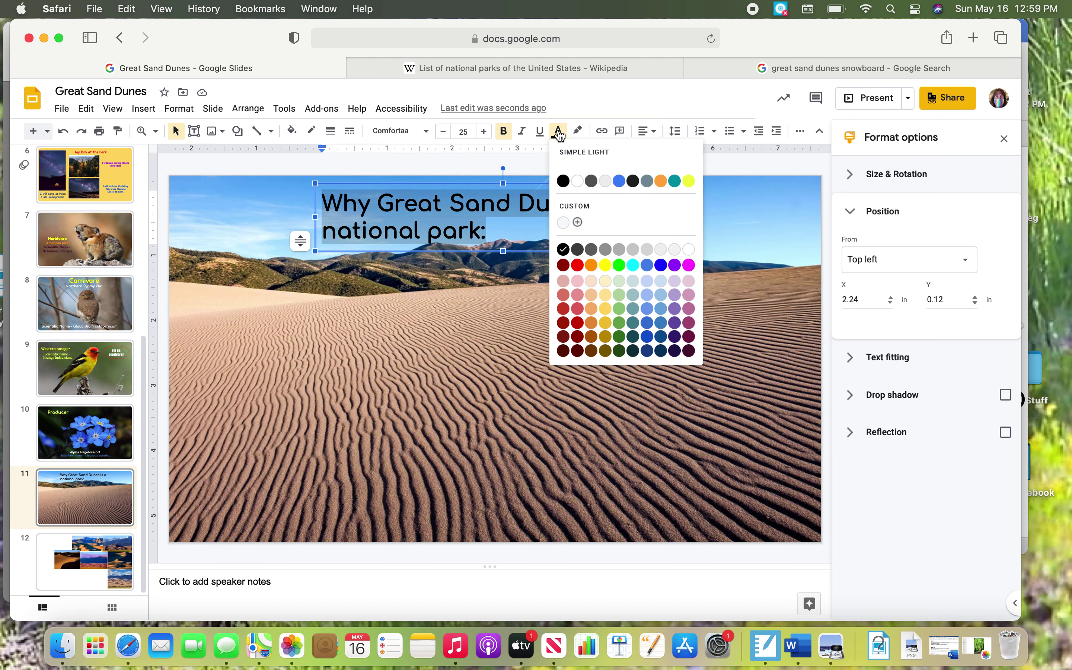
pyautogui.click(591, 265)
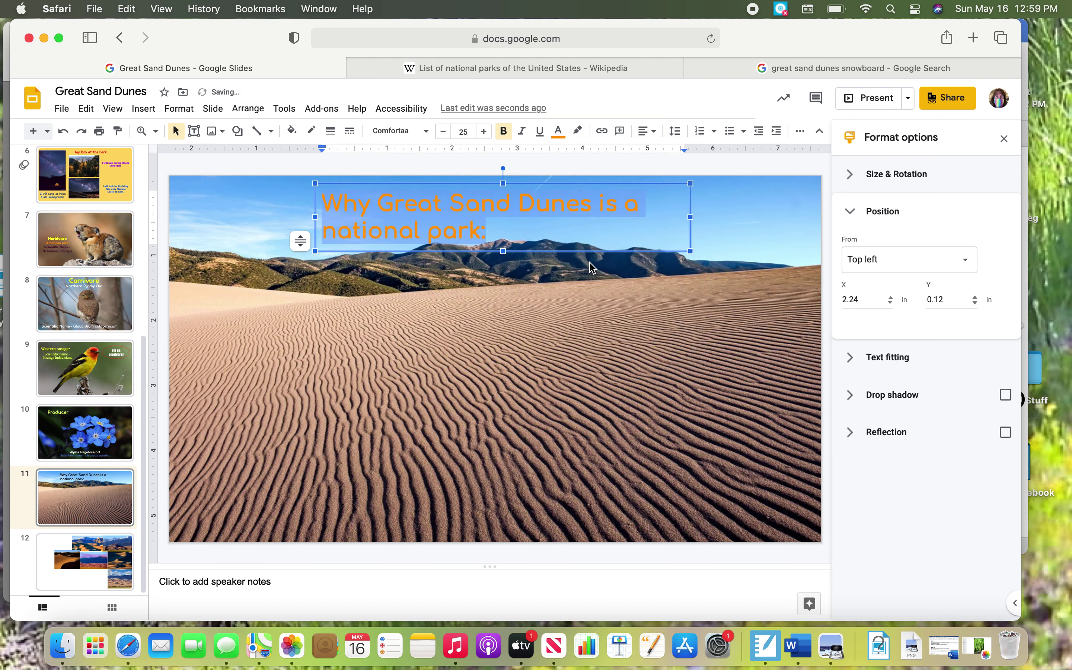
pyautogui.click(559, 131)
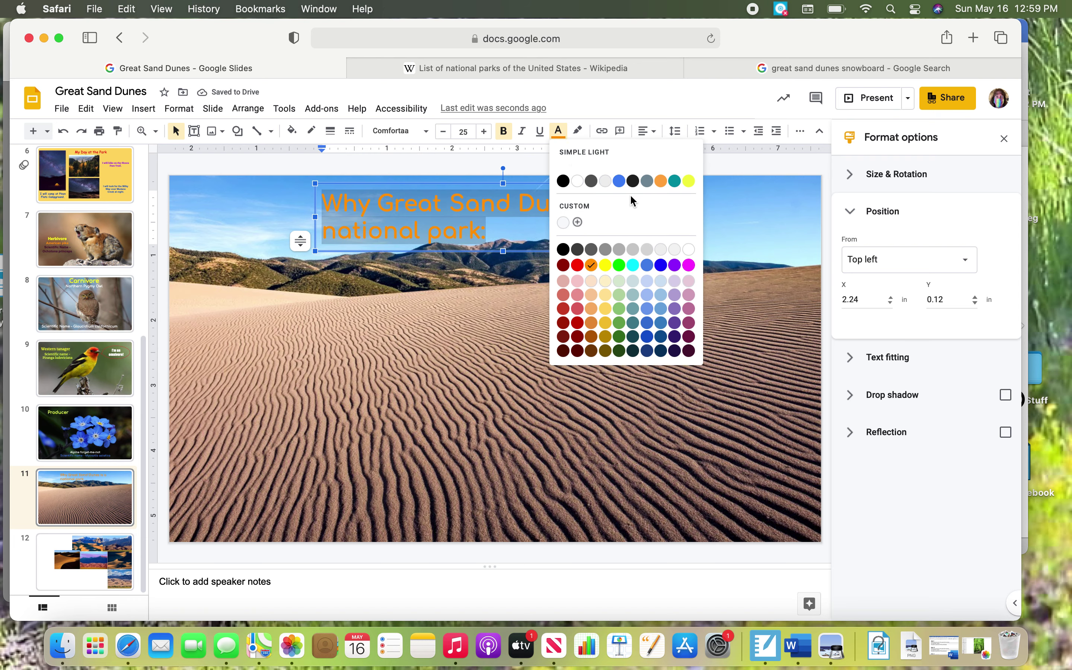
pyautogui.click(579, 182)
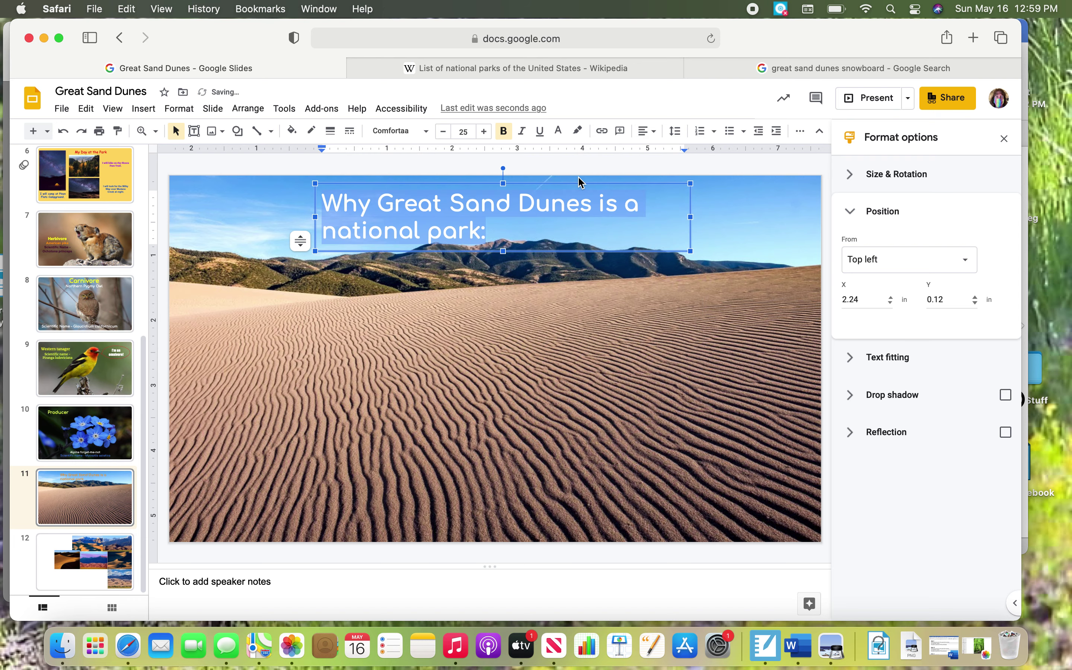
pyautogui.moveTo(690, 216); pyautogui.dragTo(756, 216)
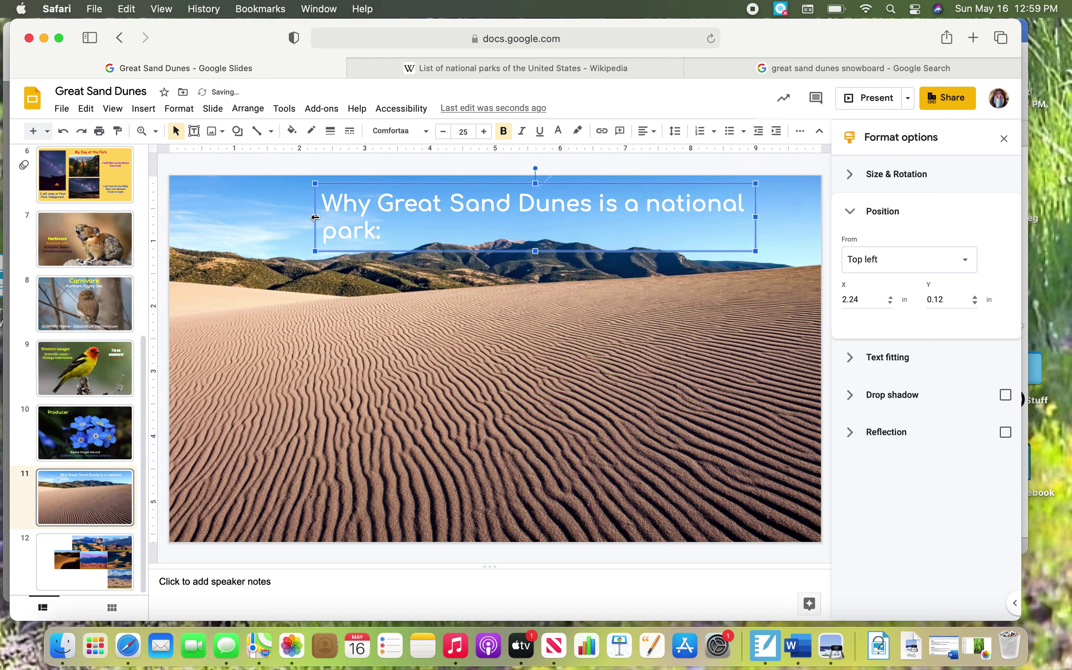
pyautogui.moveTo(315, 216); pyautogui.dragTo(239, 209)
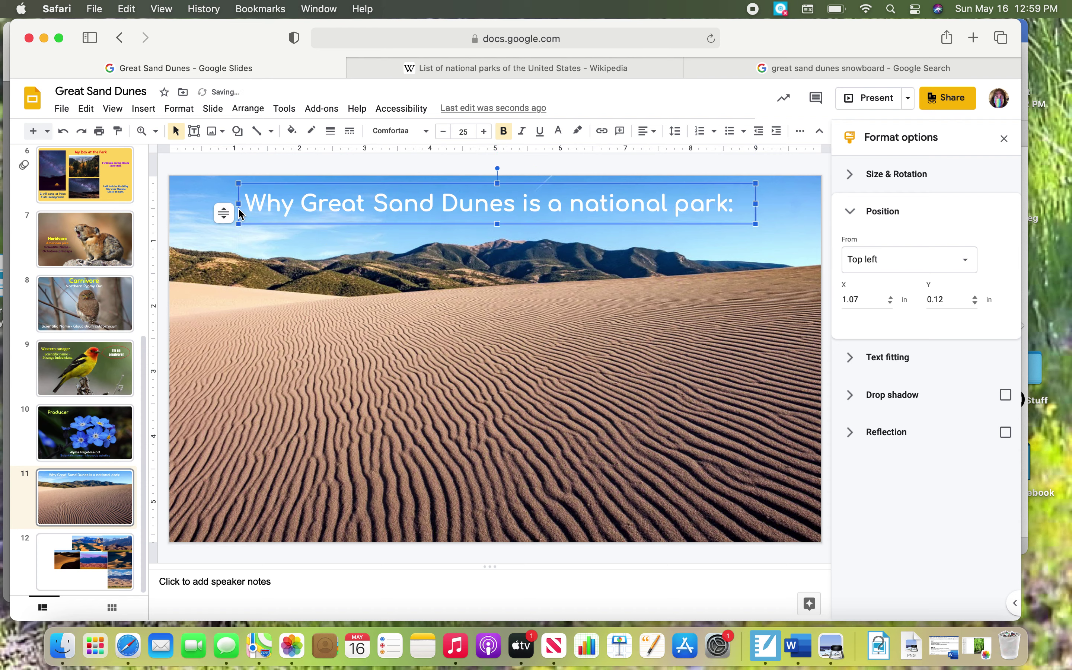
pyautogui.click(724, 246)
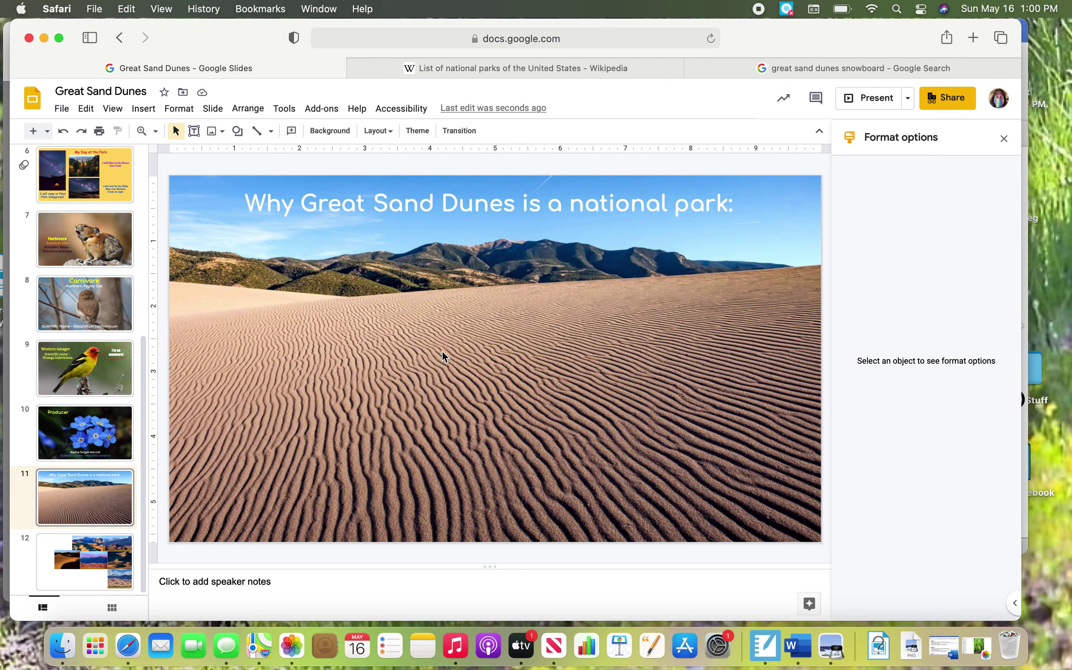
pyautogui.click(540, 67)
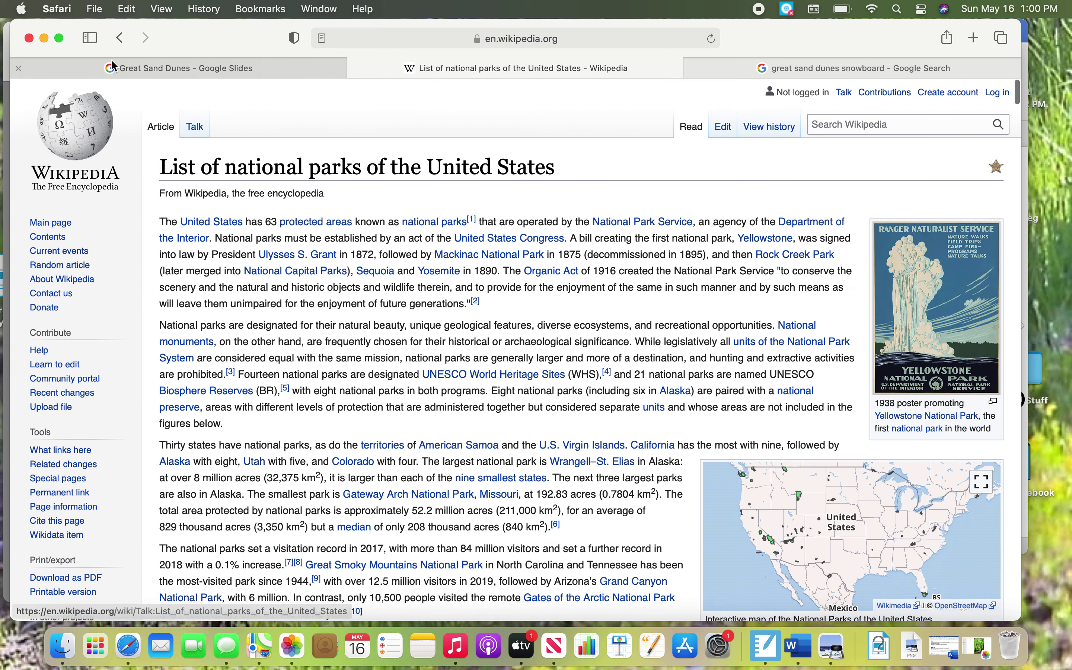
# From the 'national parks wiki' results, open the List of national parks of the United States article
pyautogui.click(120, 37)
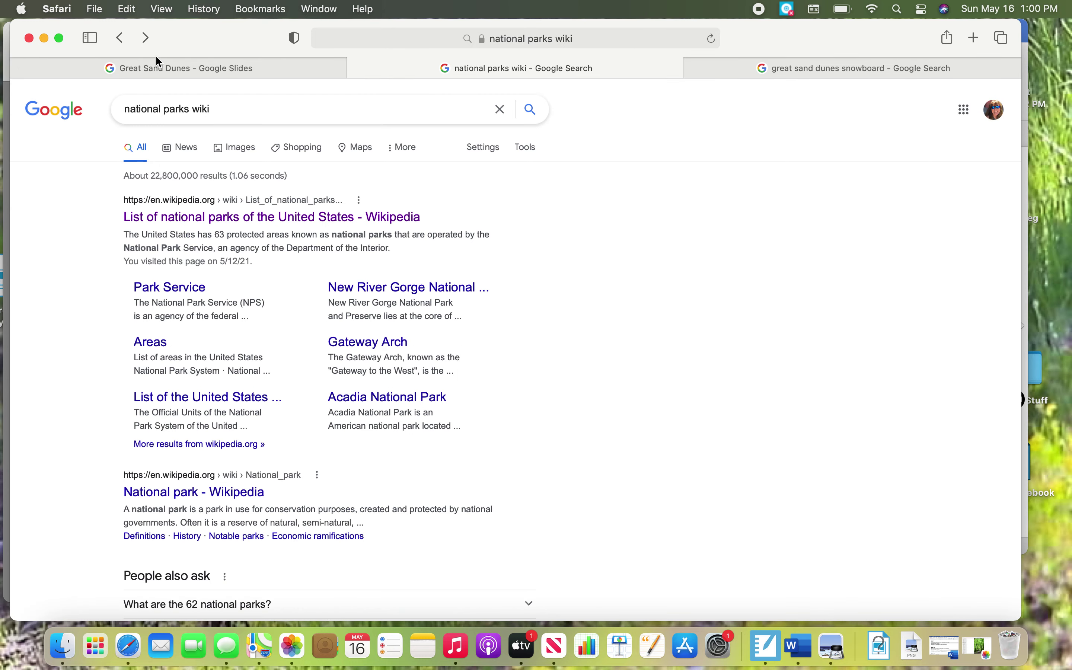
pyautogui.scroll(5, 225, 109)
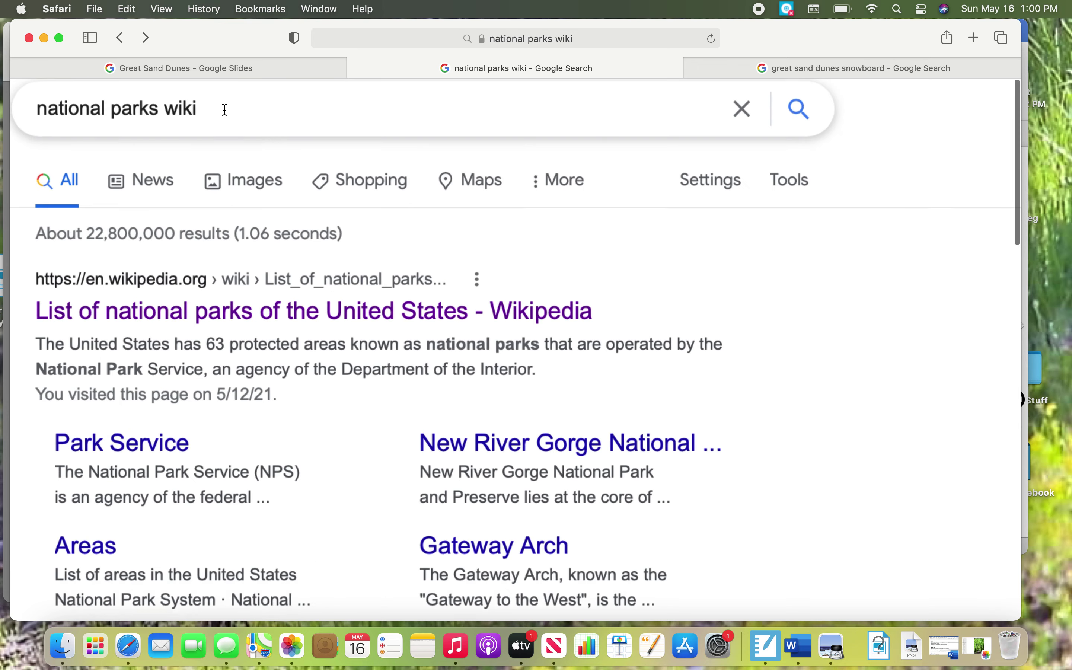
pyautogui.scroll(2, 223, 108)
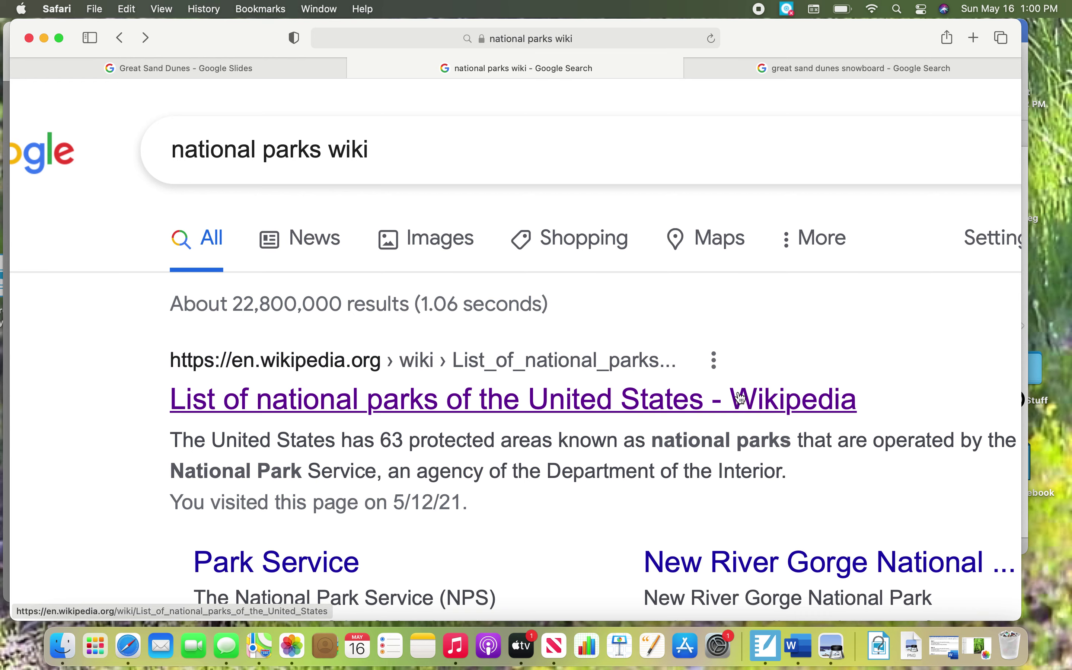
pyautogui.click(633, 401)
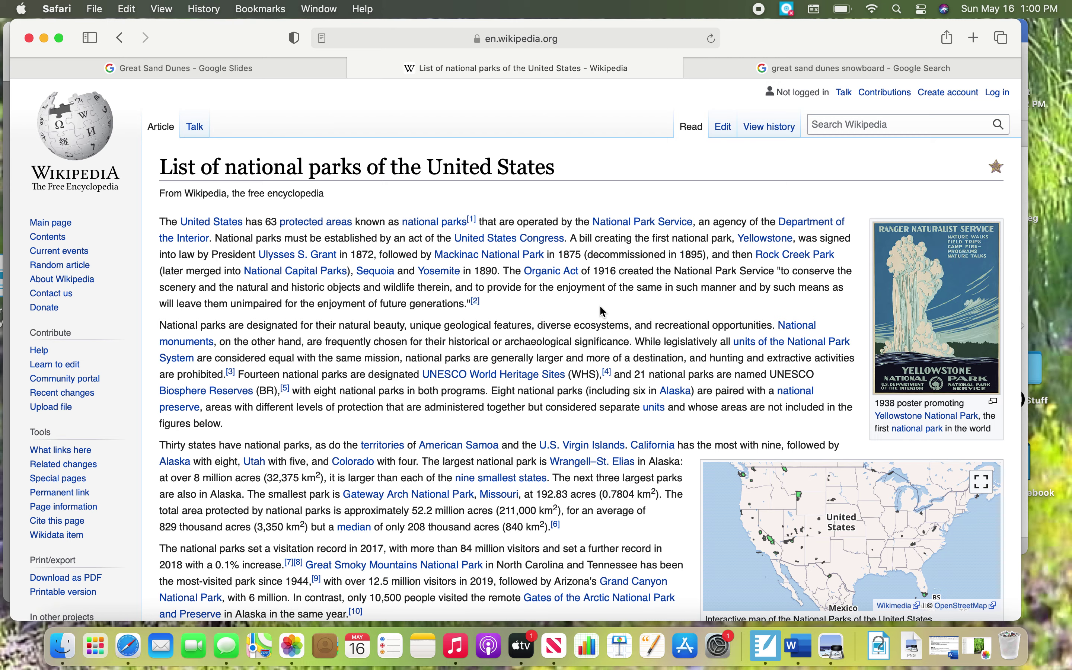
# Scroll the parks table to Great Sand Dunes, briefly checking the San Luis Valley article
pyautogui.scroll(-10, 602, 310)
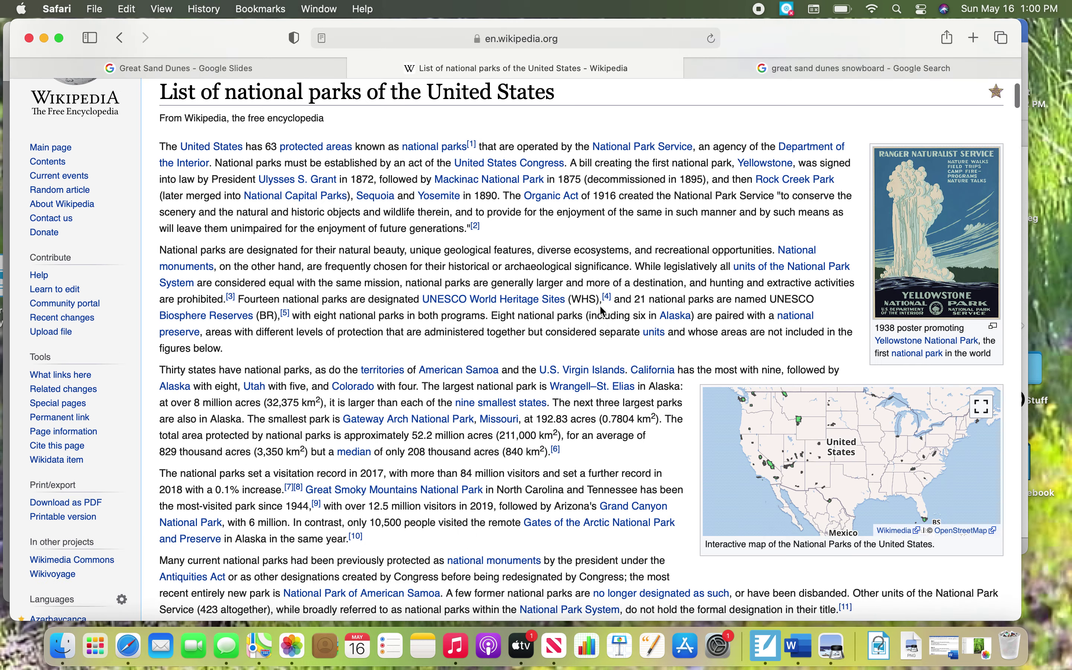
pyautogui.scroll(-5, 604, 312)
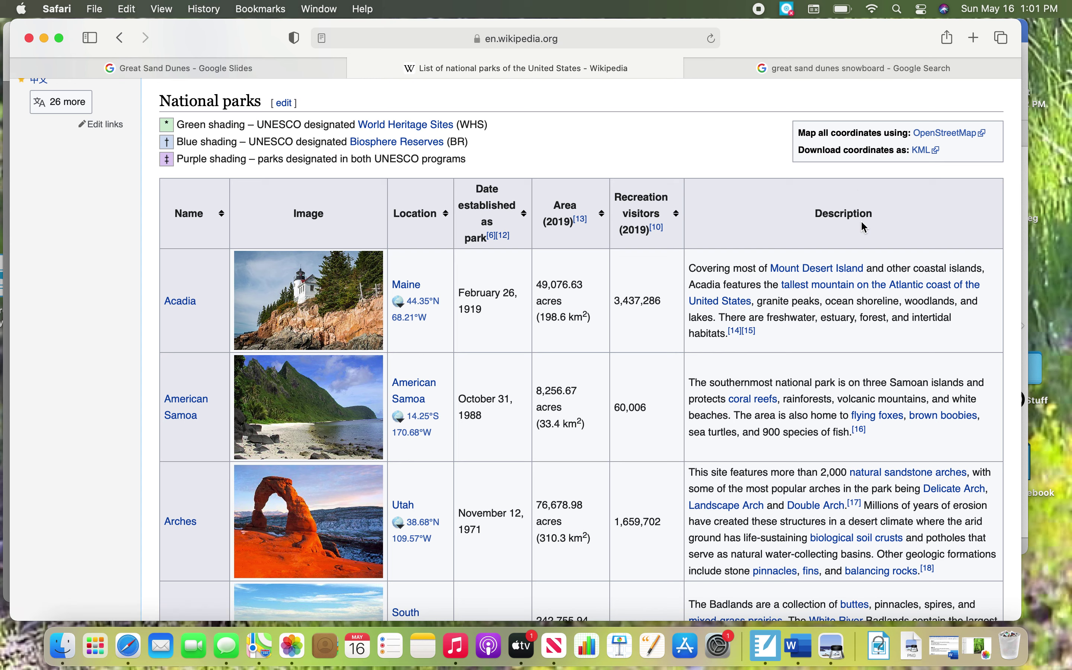
pyautogui.scroll(-20, 195, 478)
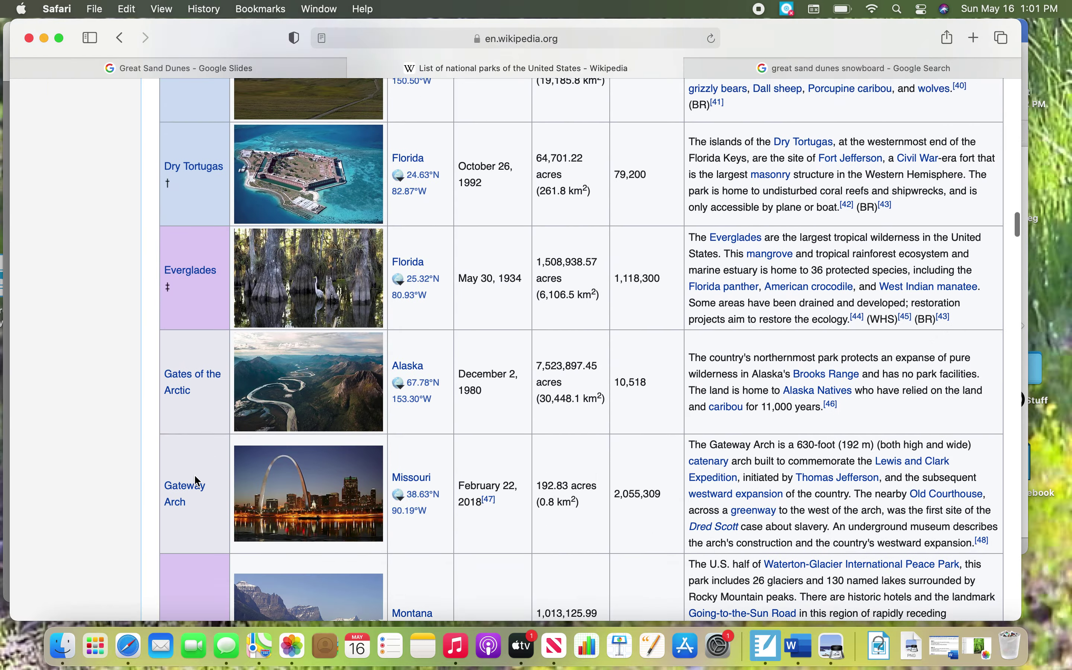
pyautogui.scroll(-10, 197, 480)
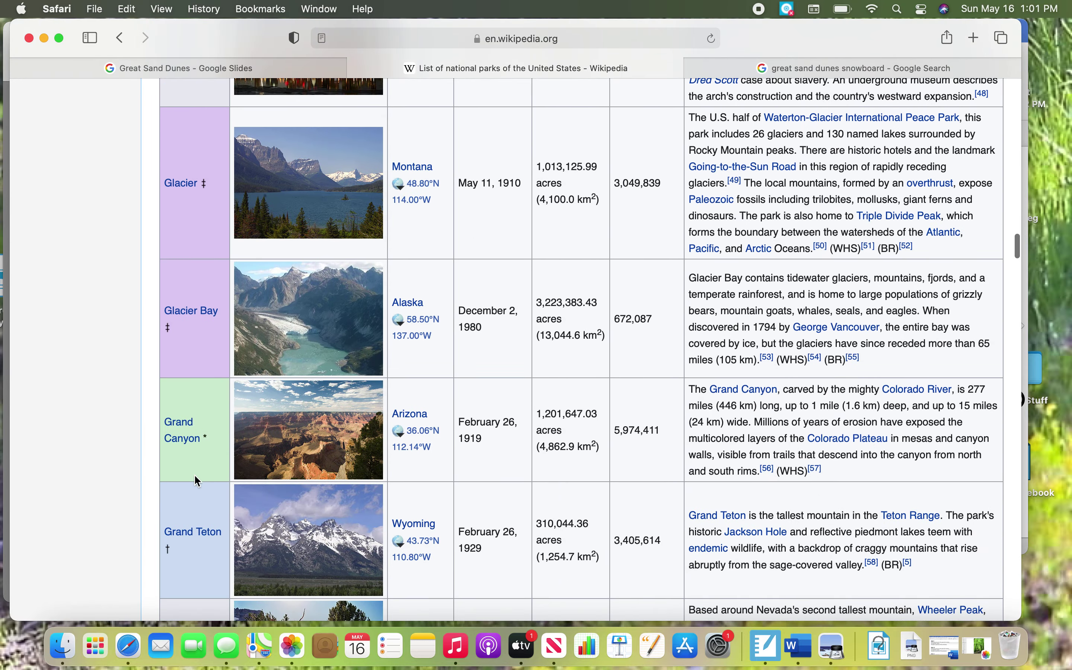
pyautogui.scroll(-10, 198, 481)
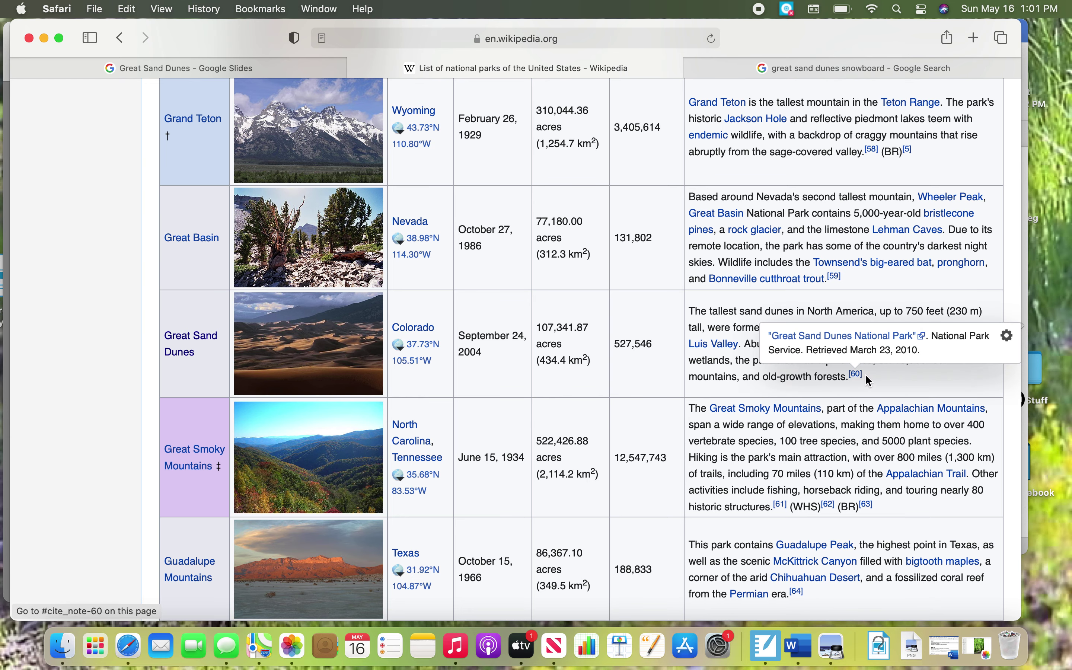
pyautogui.click(693, 309)
pyautogui.click(711, 344)
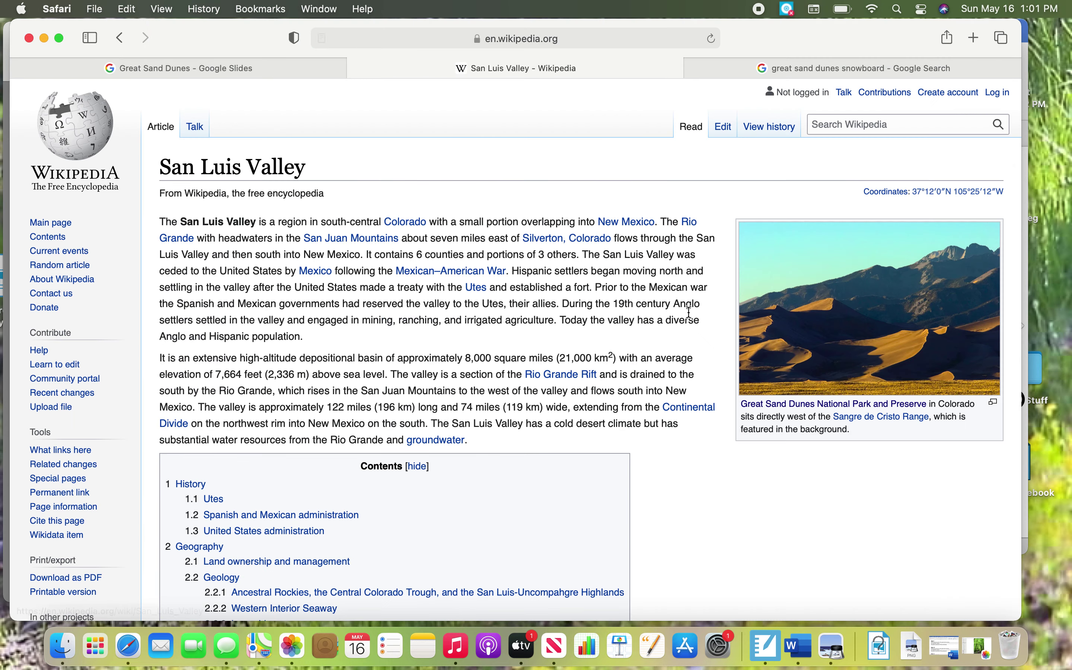
pyautogui.click(120, 39)
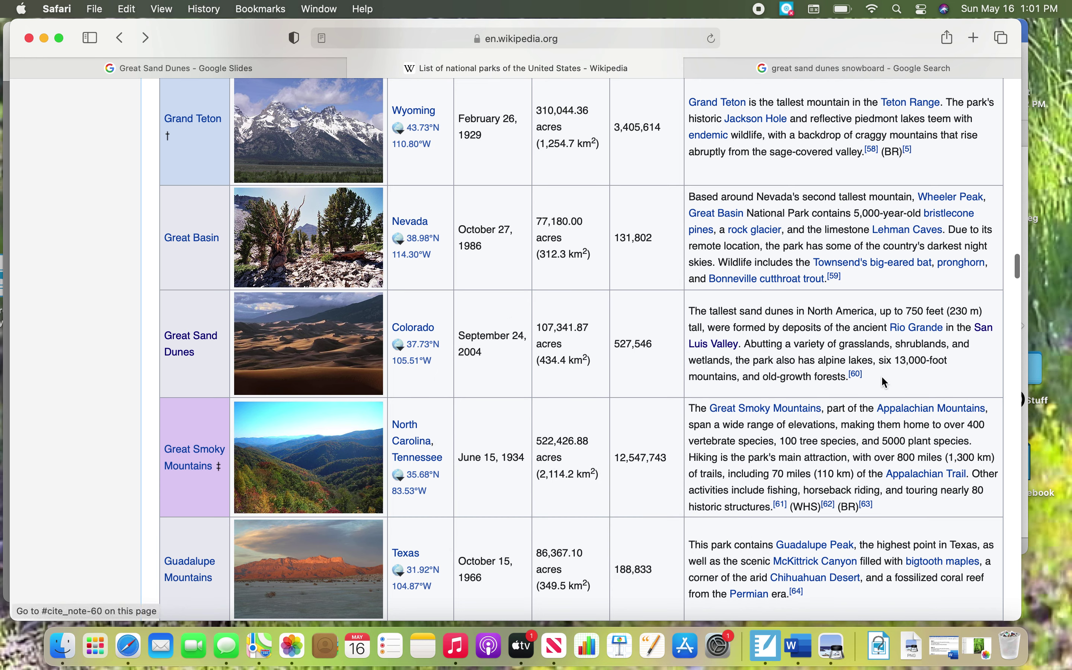
# Copy the Great Sand Dunes description and return to the Slides deck
pyautogui.moveTo(864, 378); pyautogui.dragTo(688, 306)
pyautogui.press('super+c')
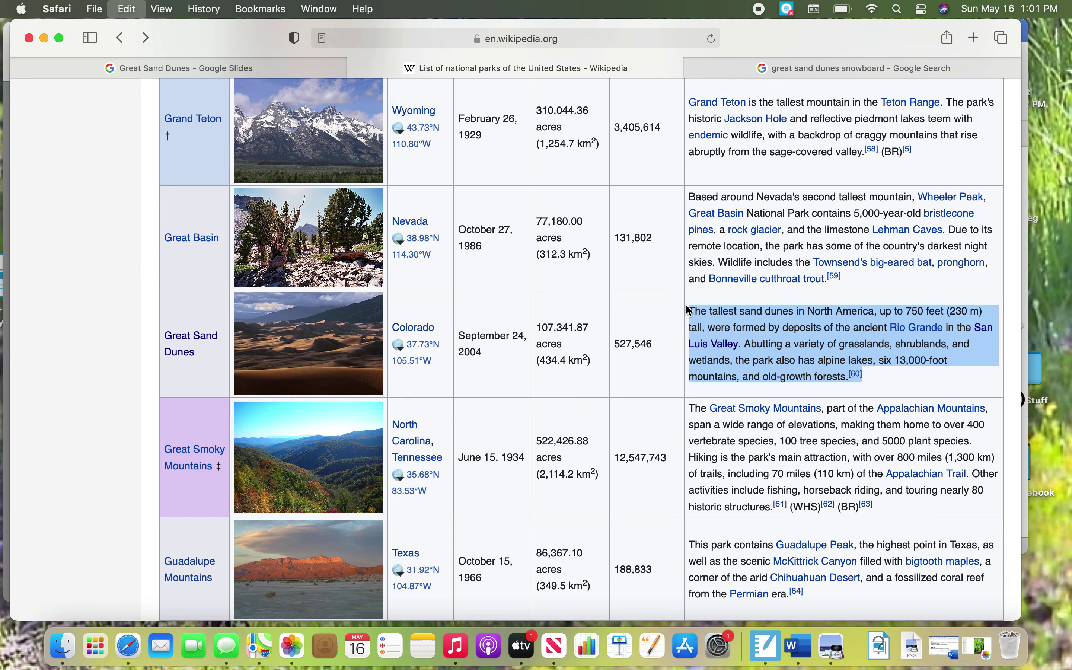
pyautogui.click(311, 70)
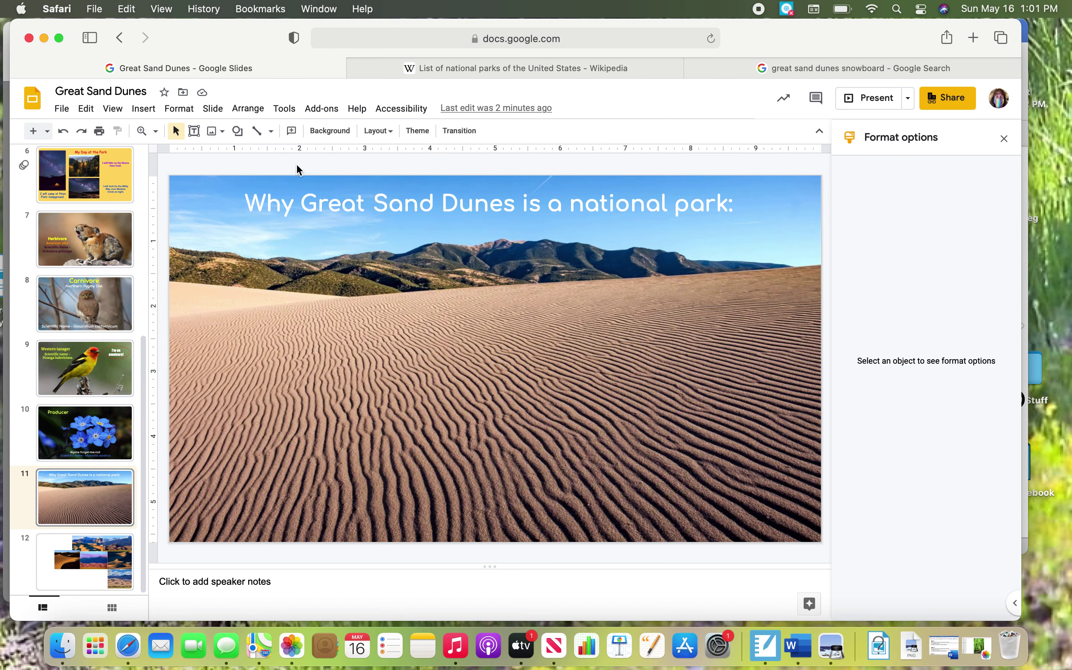
# Paste the copied dune description into a new text box across the lower part of slide 11
pyautogui.click(195, 132)
pyautogui.moveTo(210, 362); pyautogui.dragTo(770, 535)
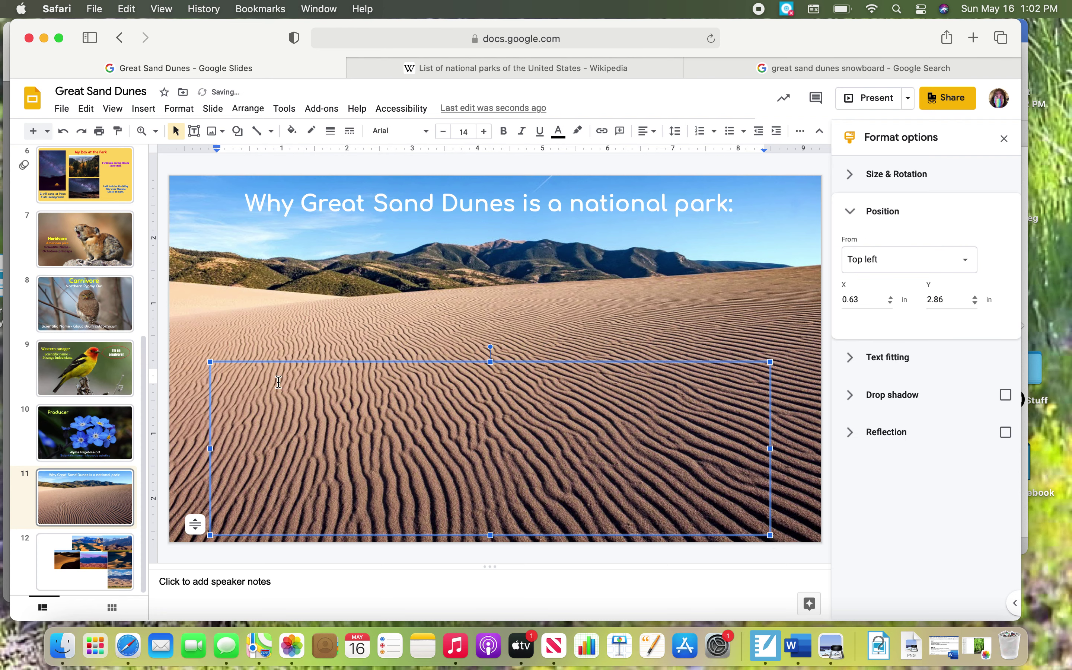
pyautogui.press('super+v')
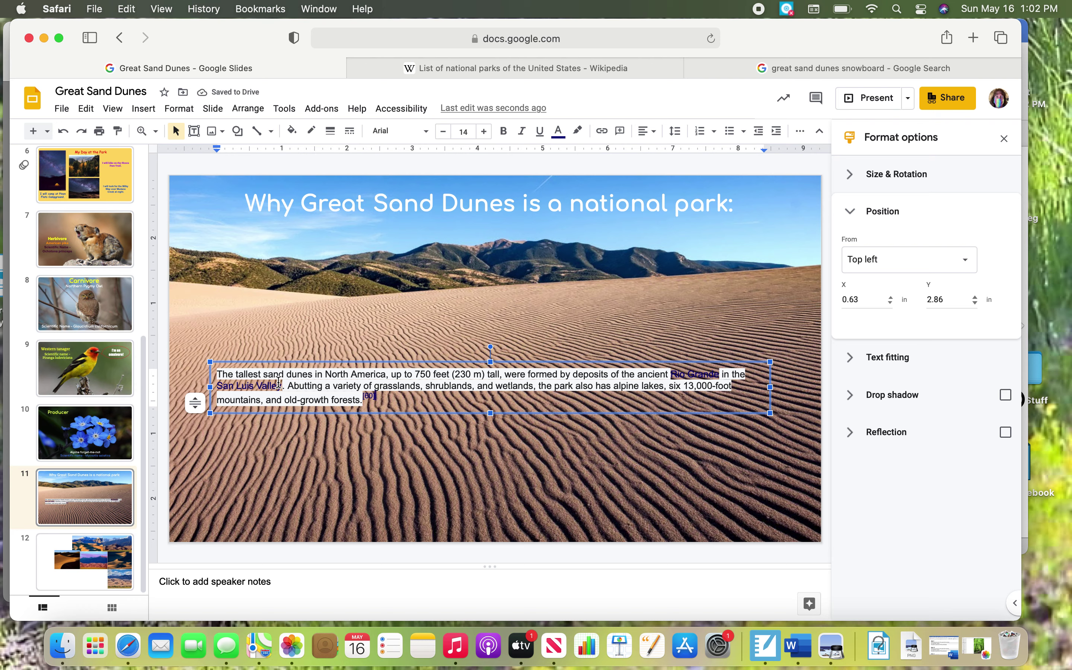
pyautogui.press('super+a')
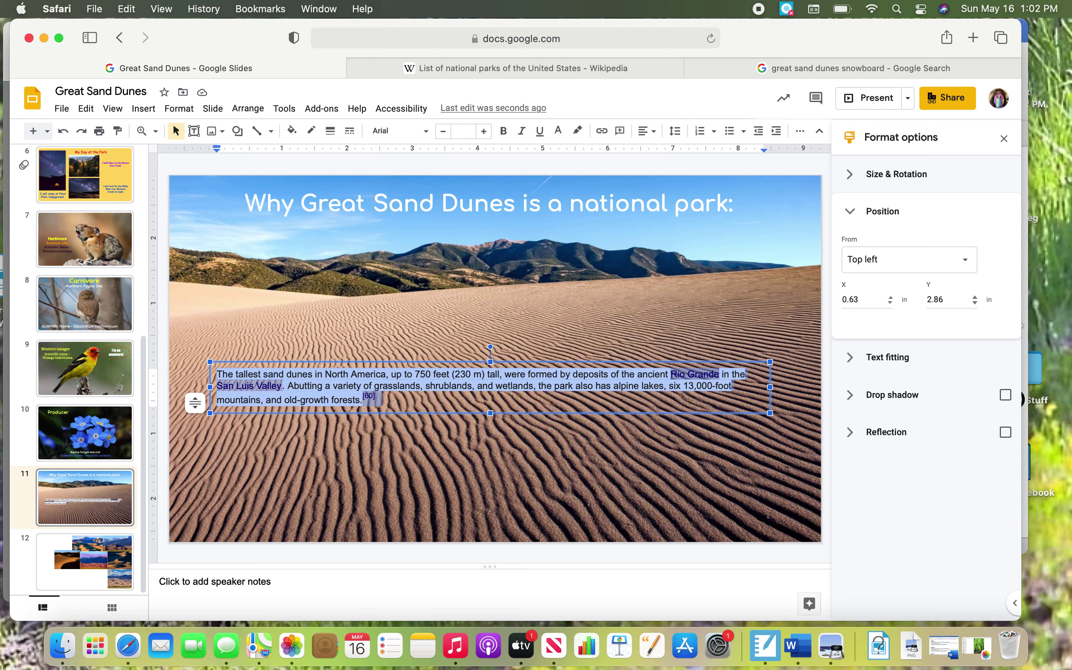
# Enlarge the description text by six size steps and make it bold
pyautogui.click(484, 131)
pyautogui.click(485, 131)
pyautogui.click(485, 131)
pyautogui.click(484, 132)
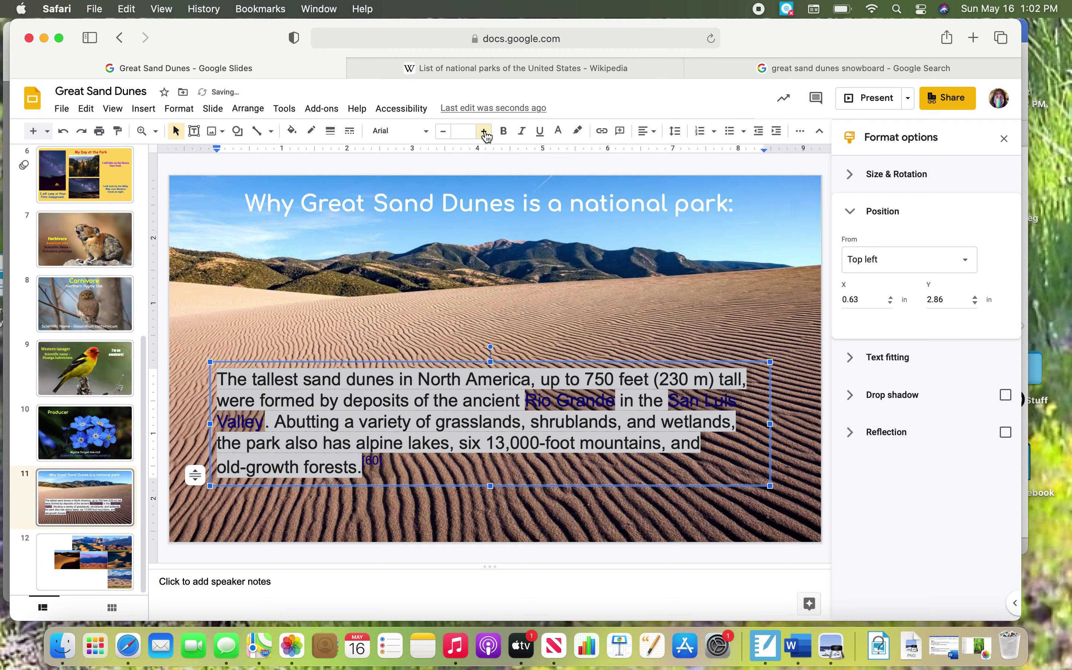
pyautogui.click(485, 132)
pyautogui.click(485, 132)
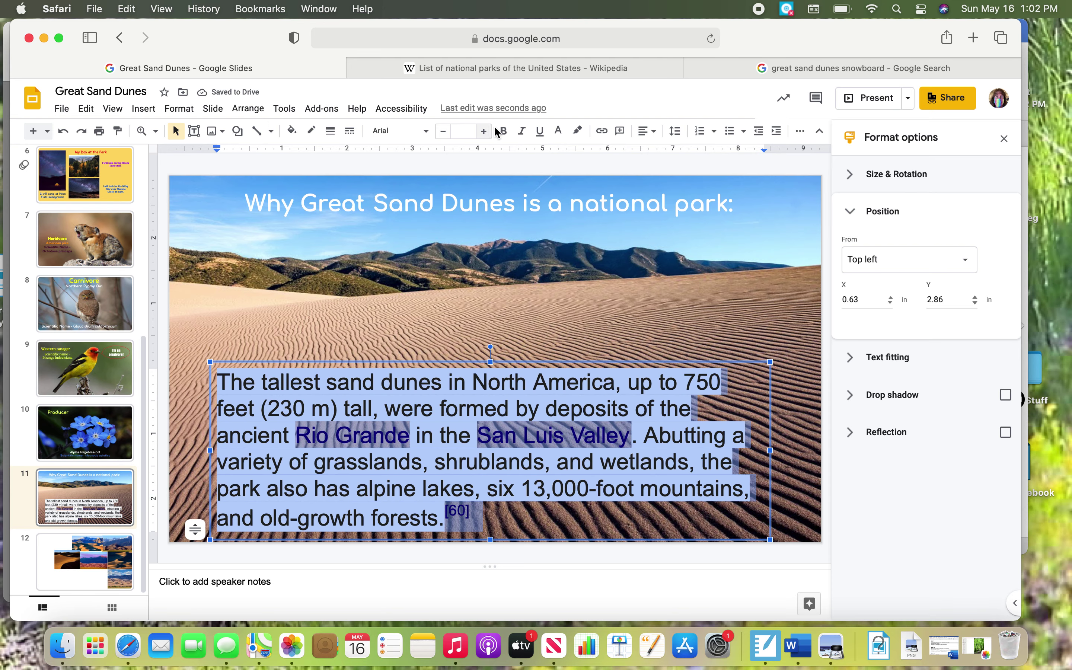
pyautogui.click(506, 134)
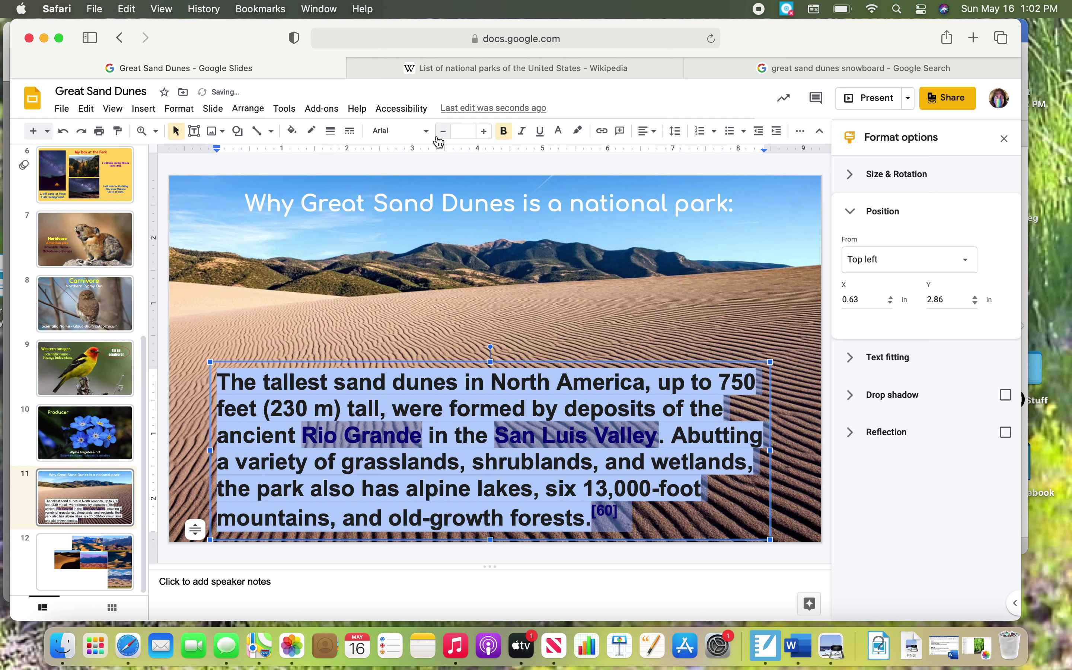
# Set the description text to Comfortaa in blue
pyautogui.click(426, 132)
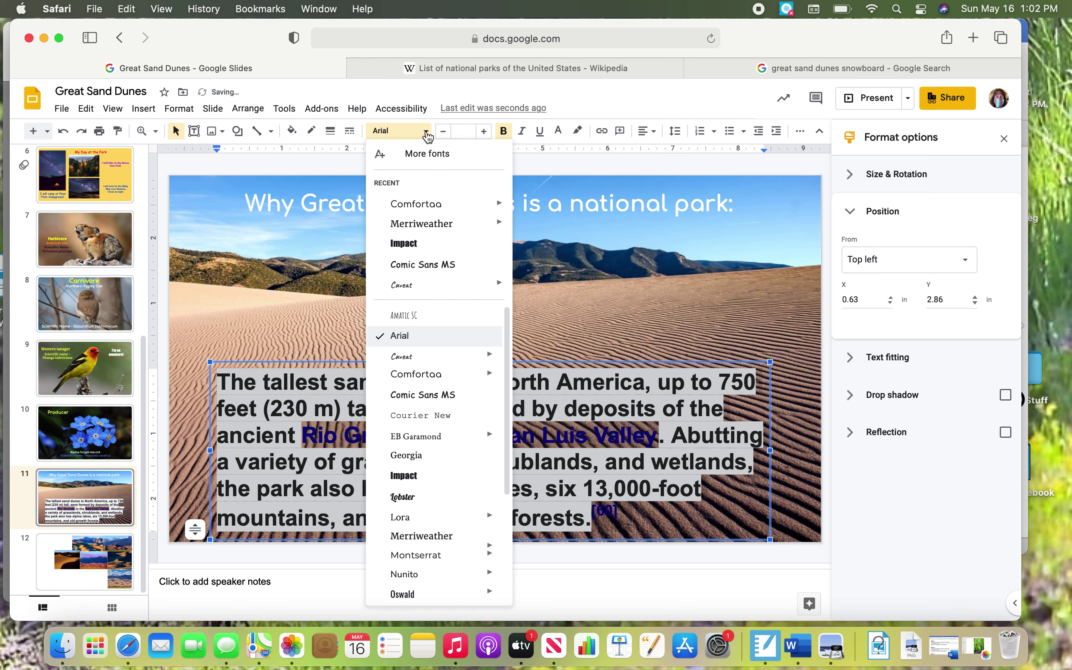
pyautogui.click(426, 204)
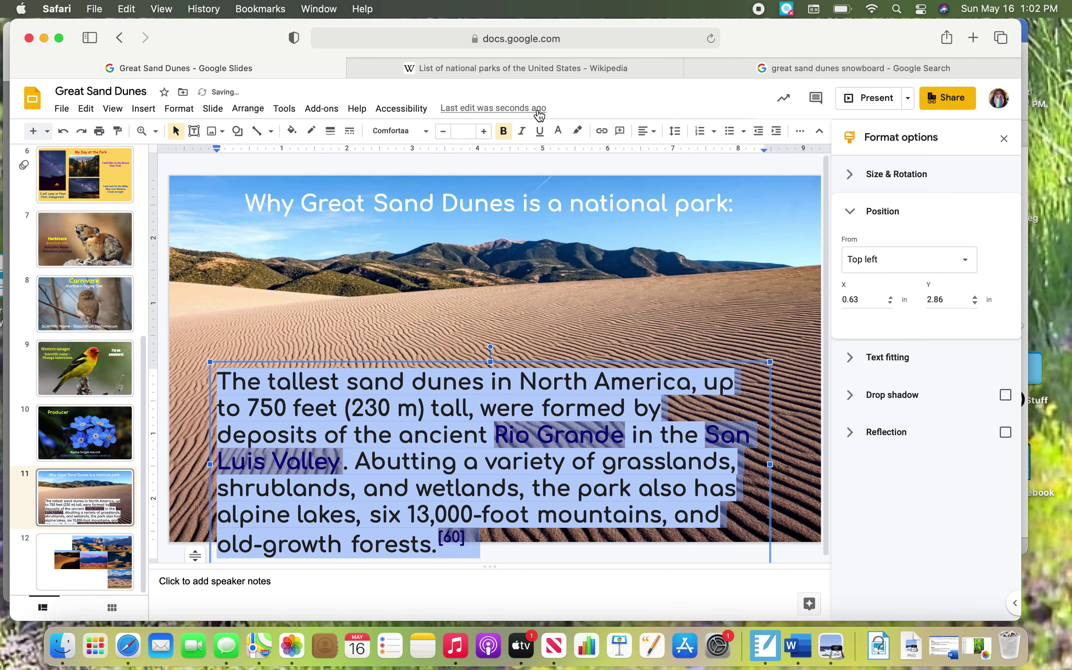
pyautogui.click(559, 132)
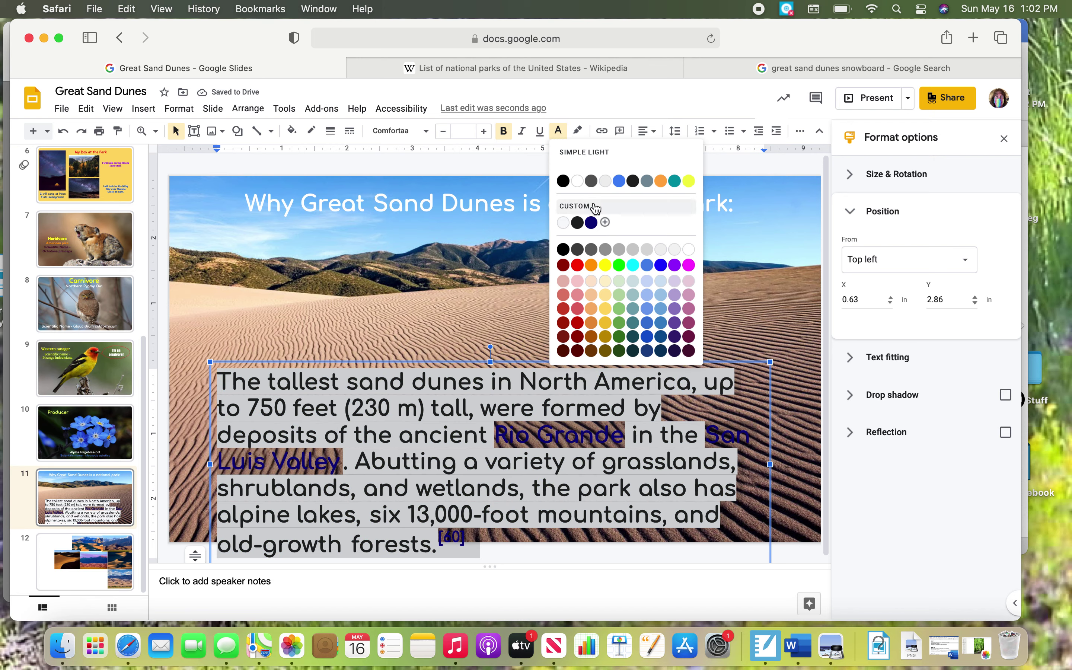
pyautogui.click(661, 266)
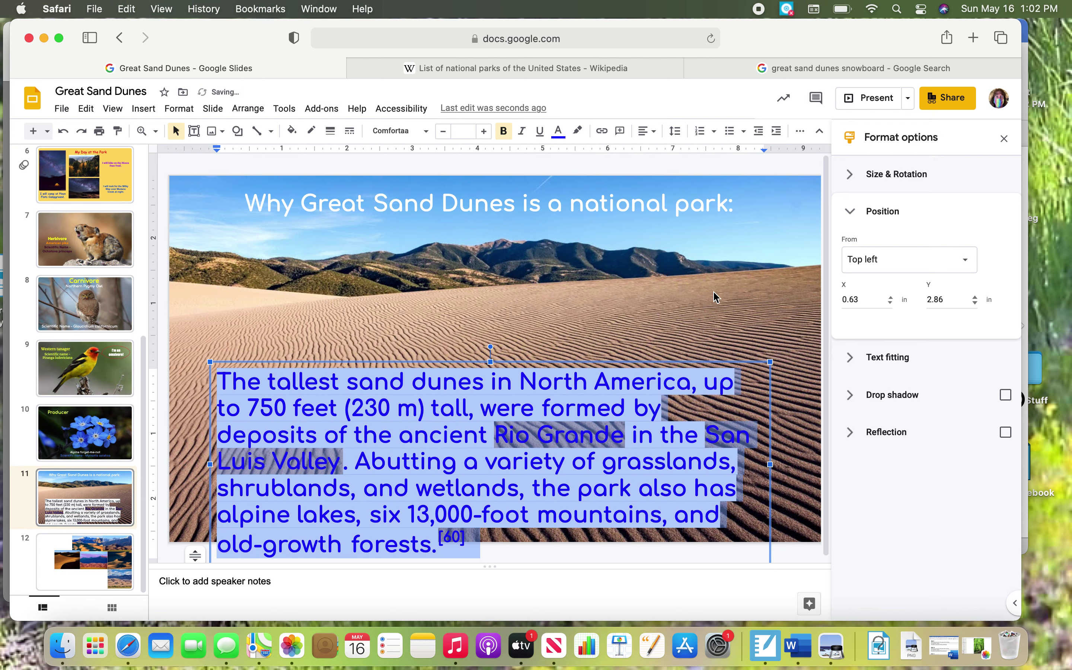
pyautogui.click(695, 340)
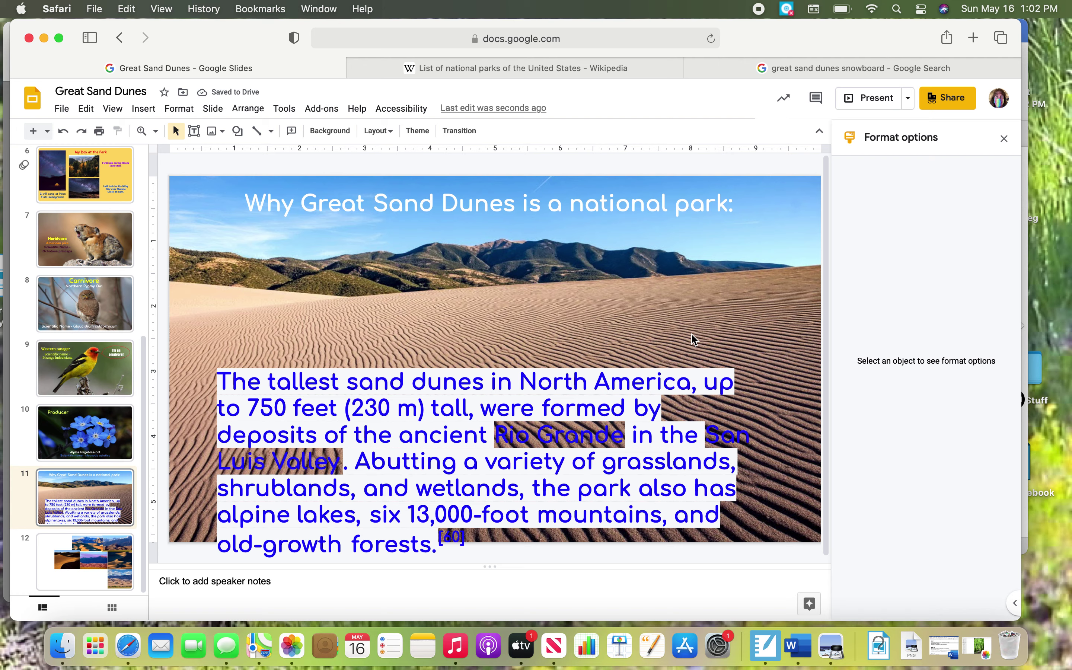
# Give the description text box a white fill
pyautogui.click(599, 369)
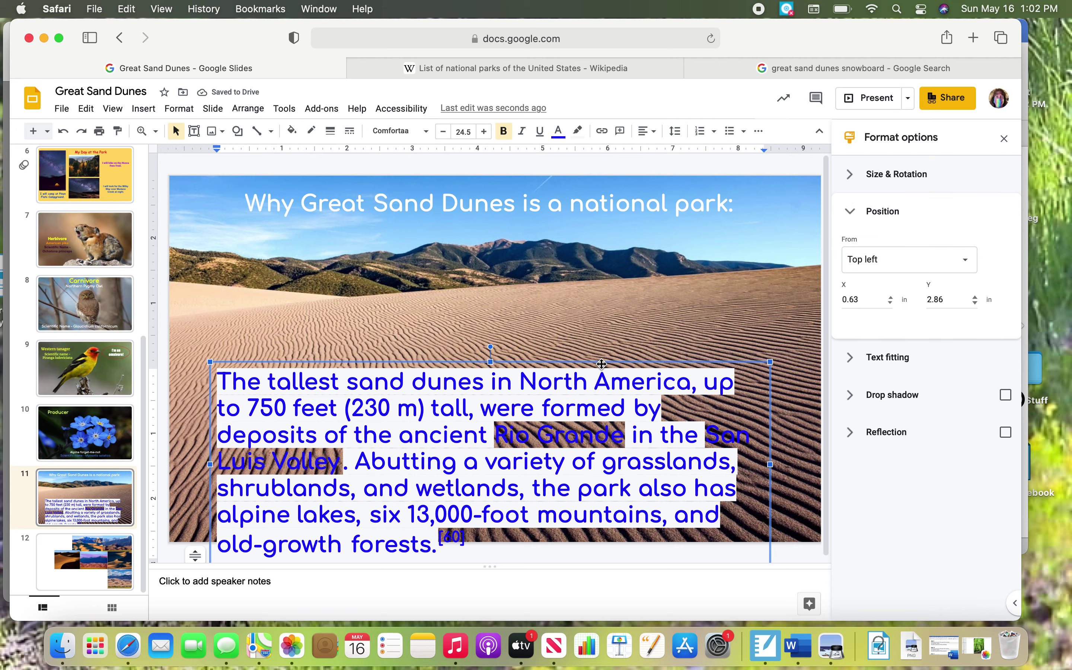
pyautogui.scroll(-1, 601, 355)
pyautogui.moveTo(601, 330); pyautogui.dragTo(600, 330)
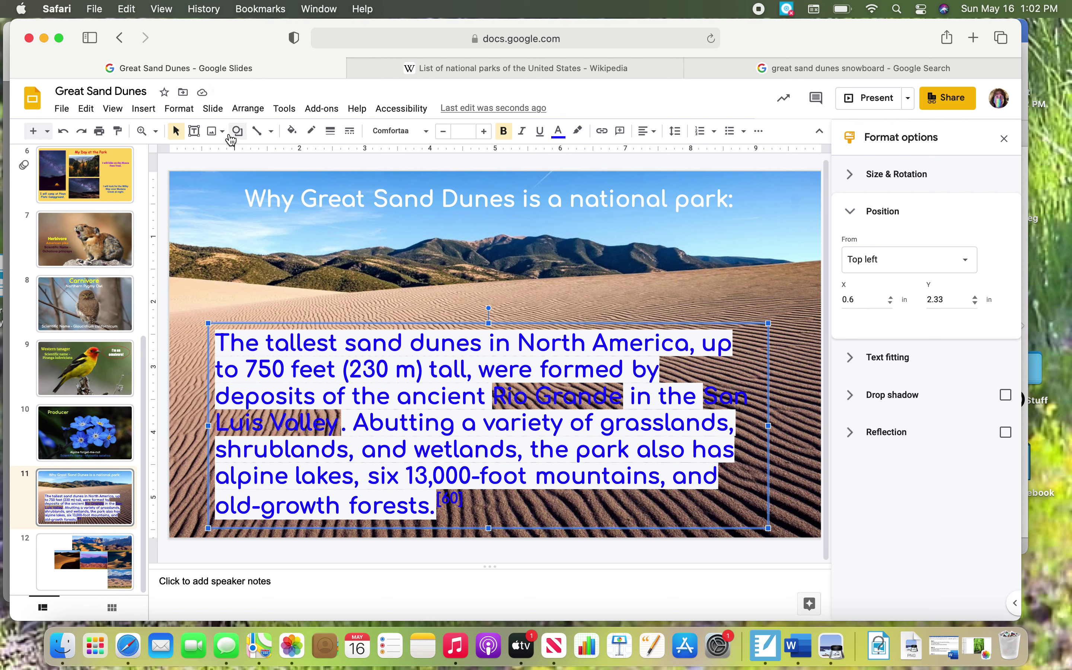
pyautogui.click(292, 131)
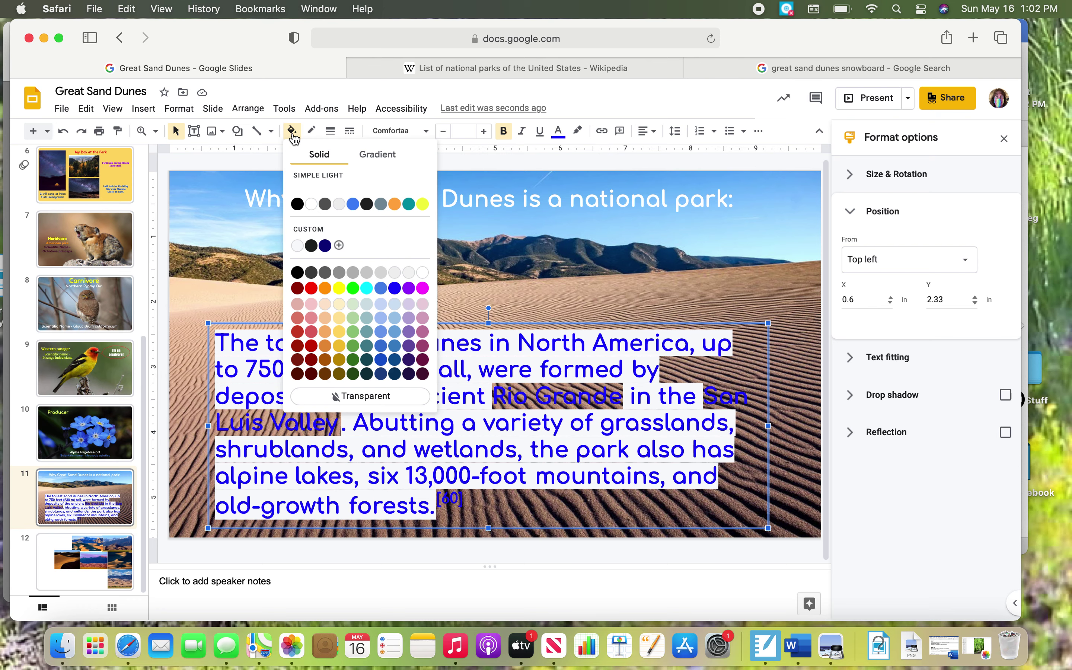
pyautogui.click(311, 204)
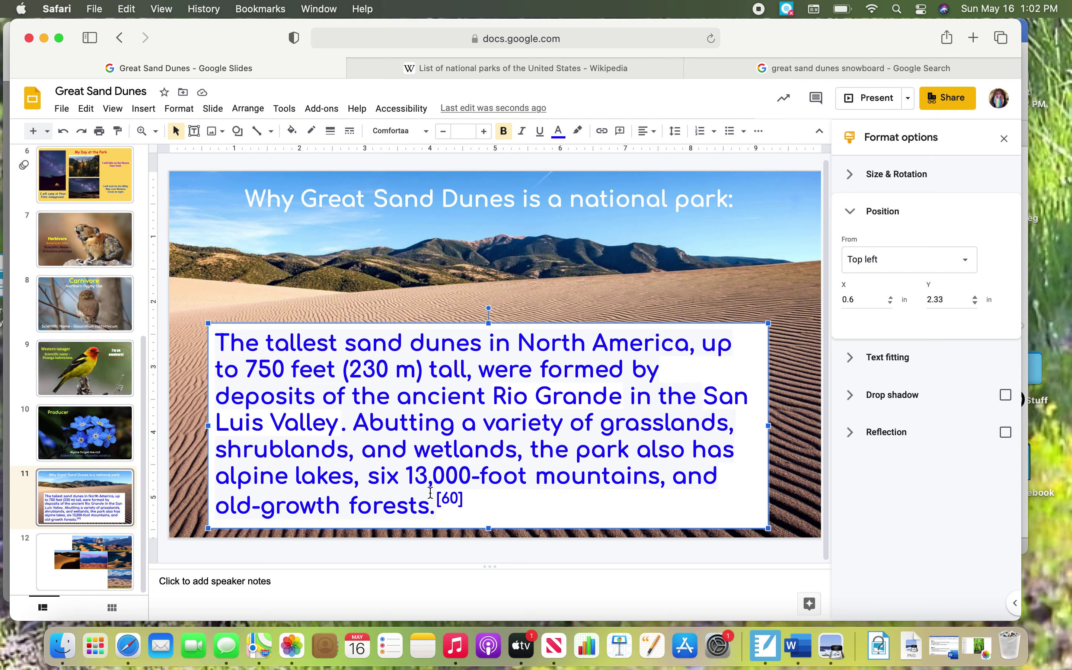
# Delete the [60] citation after 'forests.' and nudge the box slightly lower
pyautogui.click(468, 502)
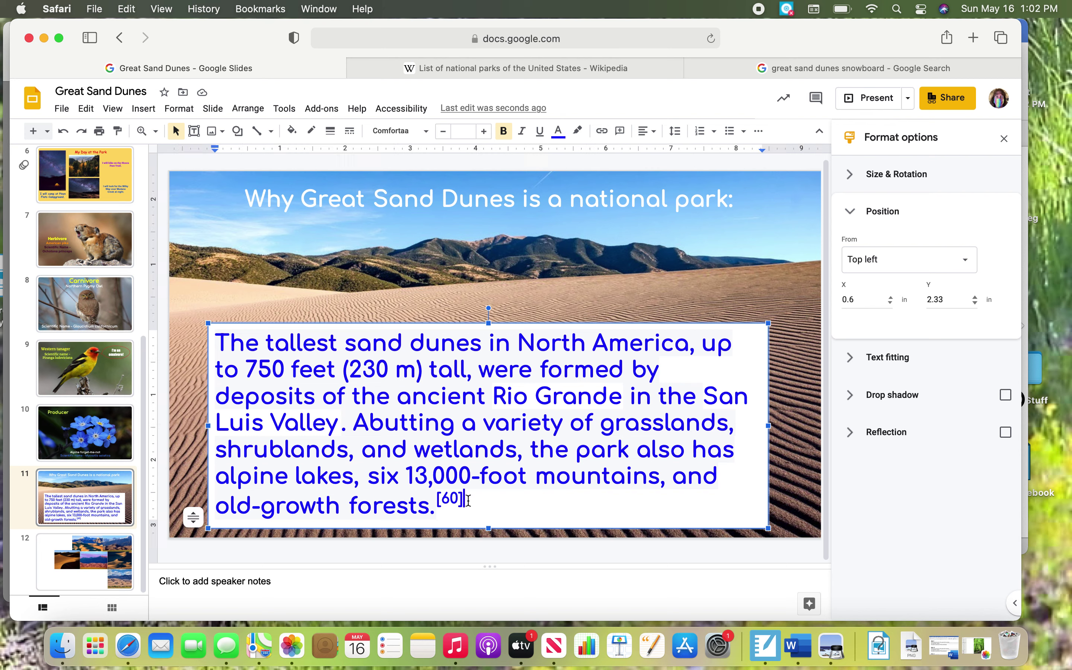
pyautogui.press('BackSpace')
pyautogui.press('BackSpace')
pyautogui.press('BackSpace')
pyautogui.press('BackSpace')
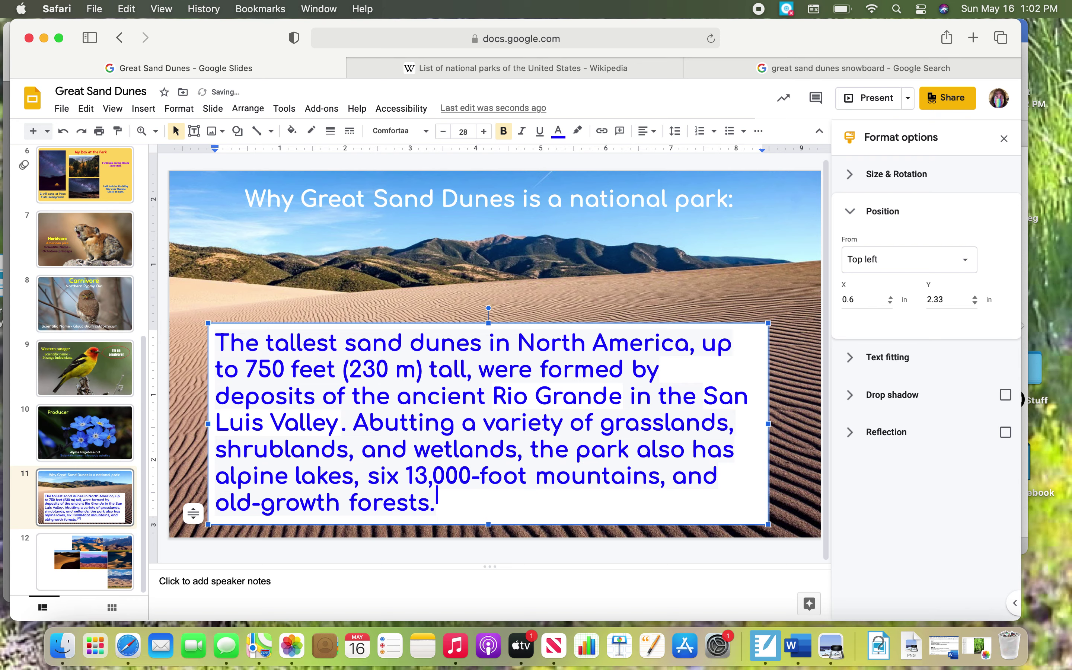
pyautogui.click(489, 323)
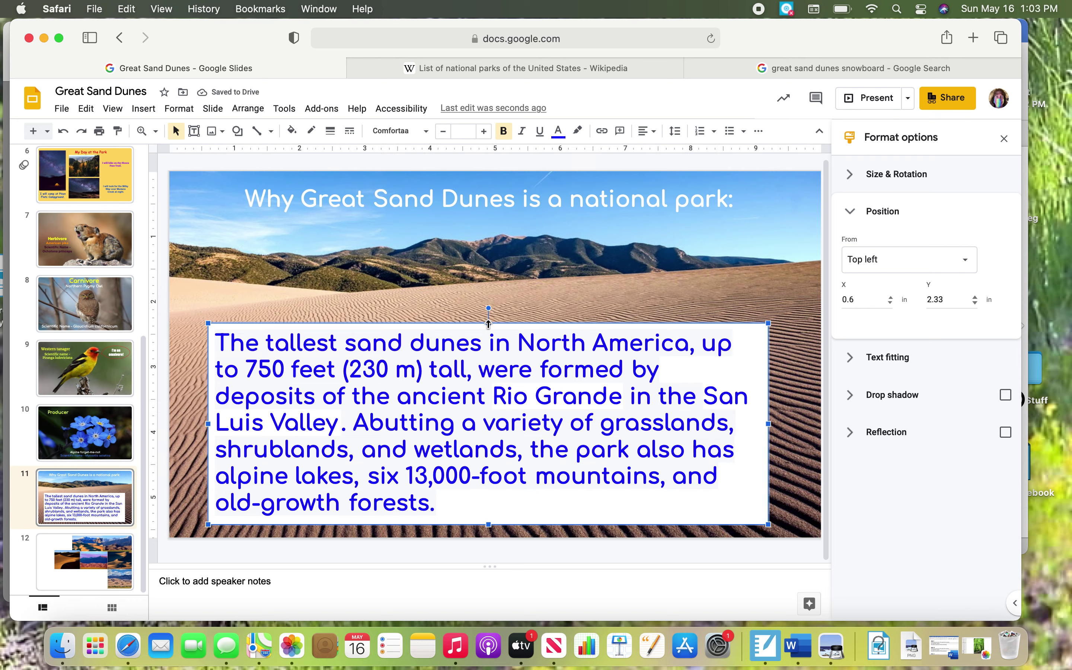
pyautogui.moveTo(488, 336); pyautogui.dragTo(517, 329)
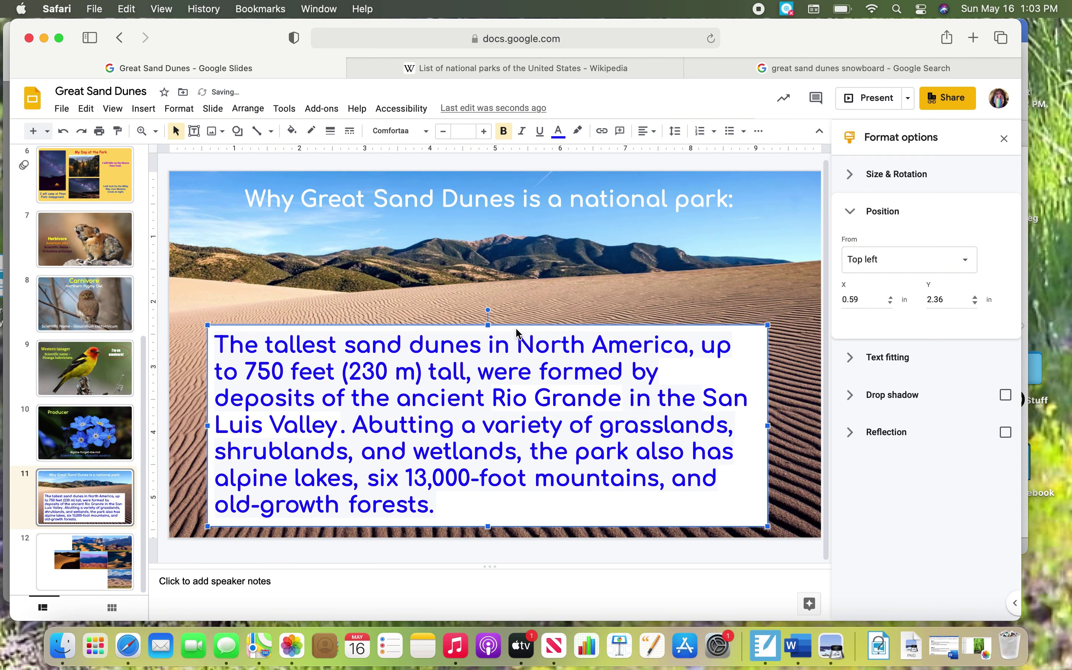
pyautogui.click(578, 277)
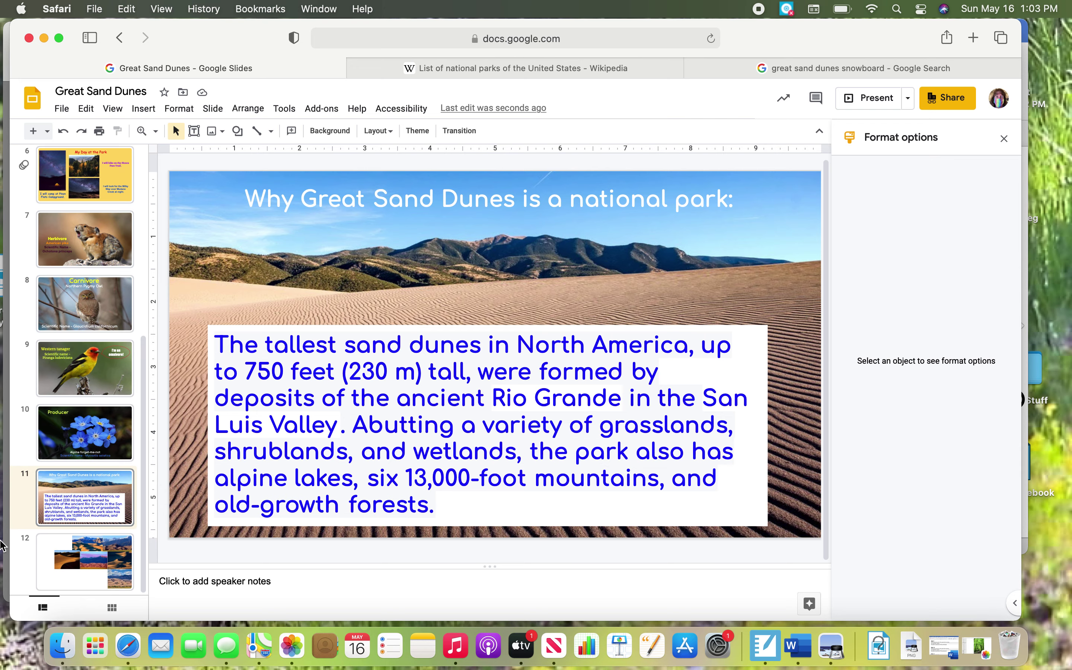
pyautogui.click(77, 570)
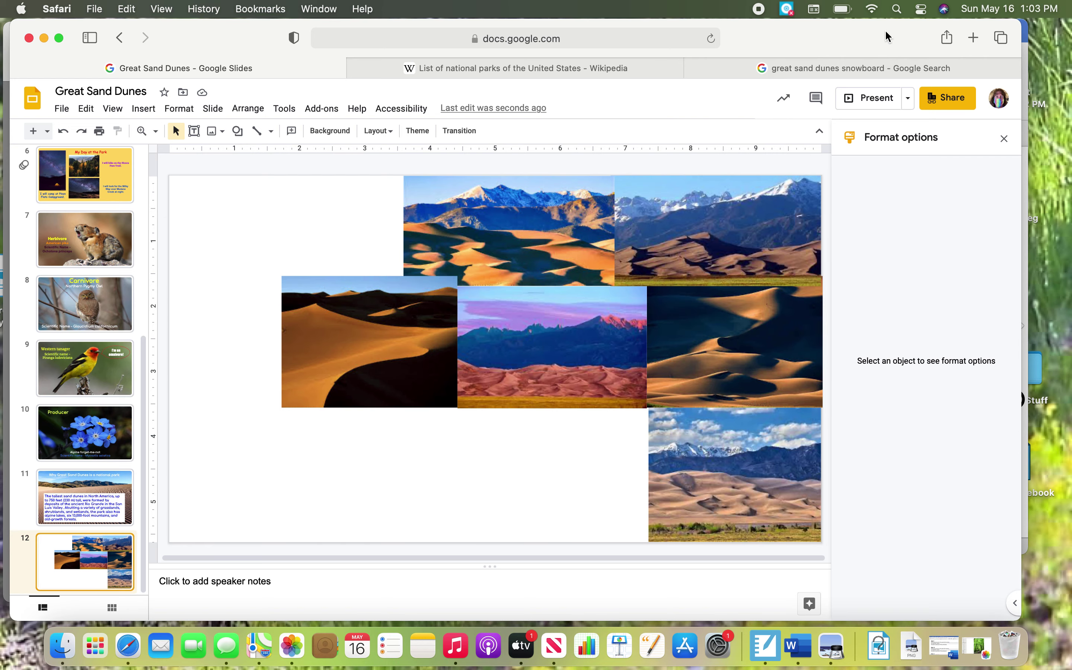
# Copy the earthtrekkers.com photo of dunes beneath a dark mountain from the 'great sand dunes snowboard' results
pyautogui.click(871, 67)
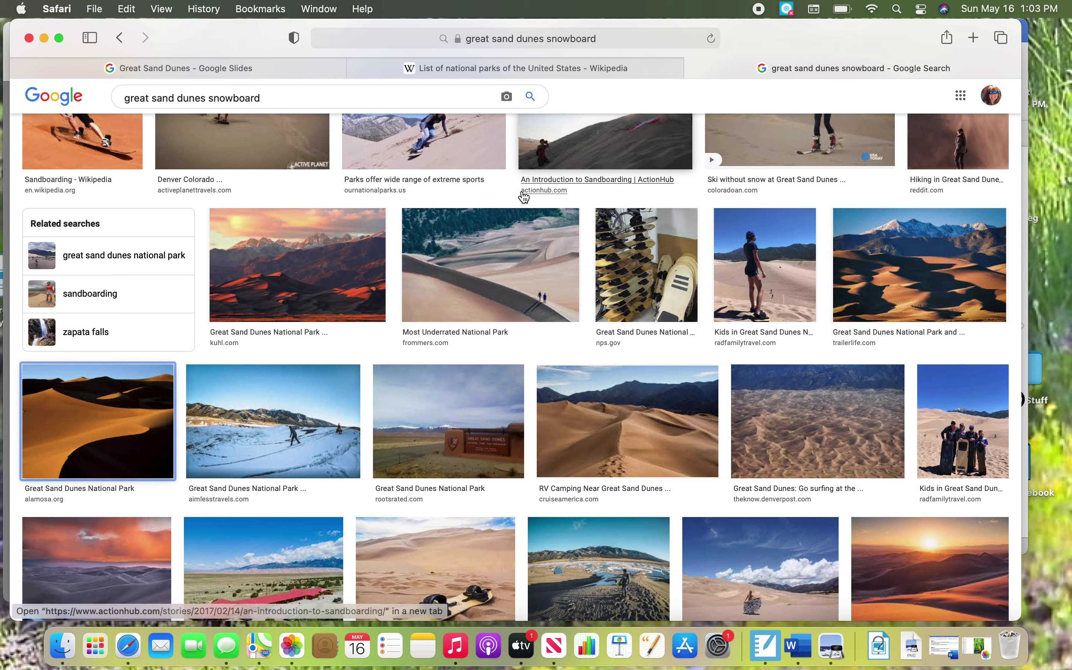
pyautogui.scroll(2, 523, 197)
pyautogui.scroll(5, 523, 196)
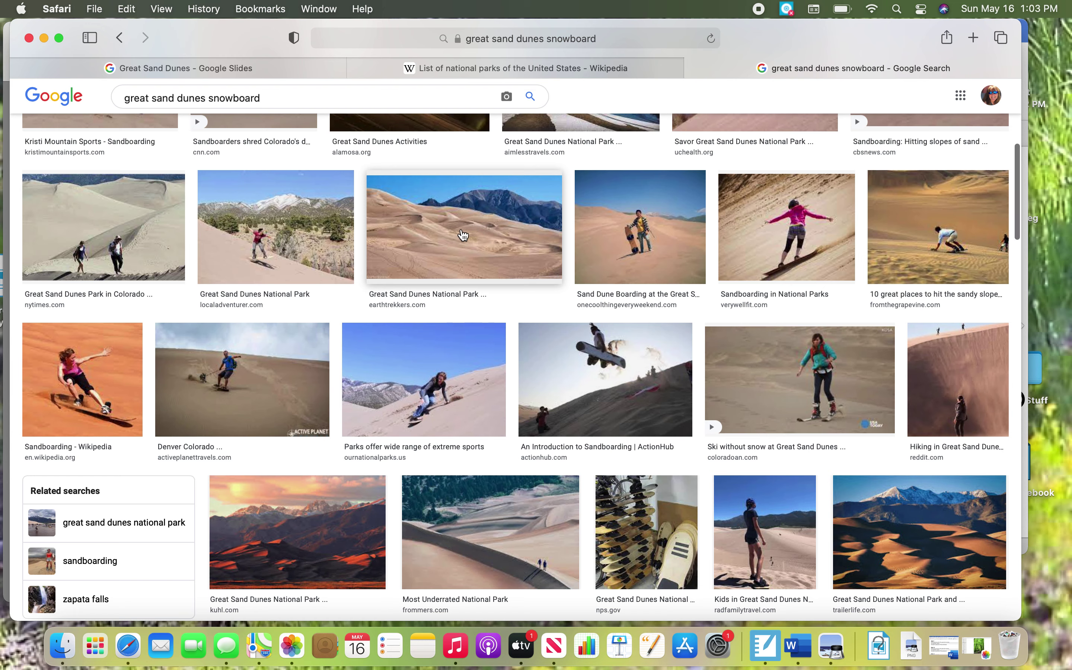
pyautogui.rightClick(461, 231)
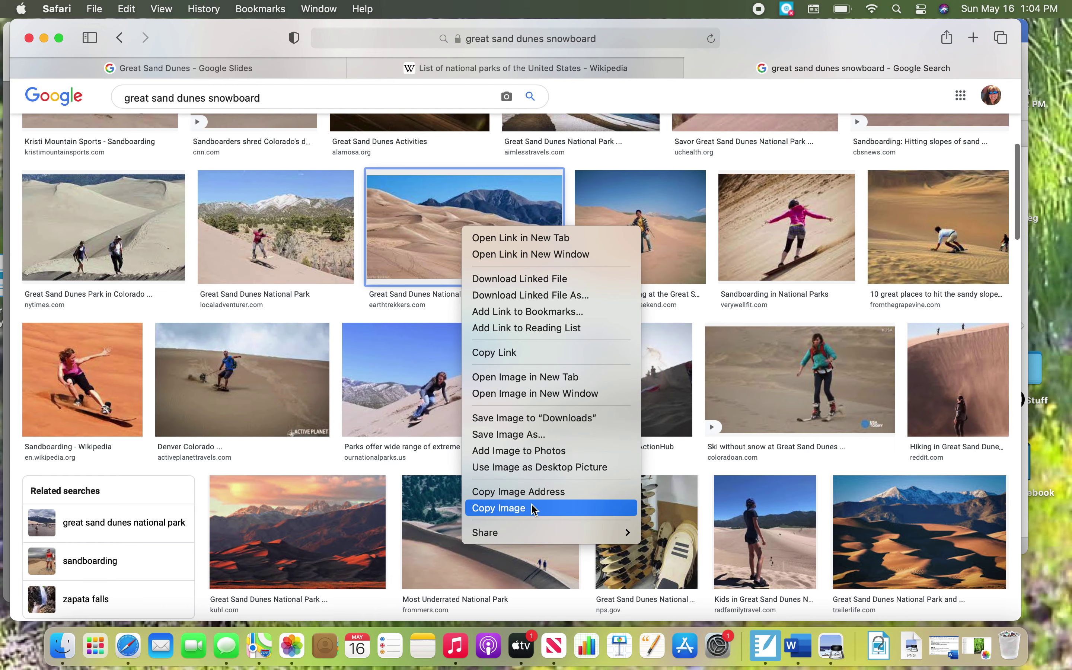
pyautogui.click(196, 67)
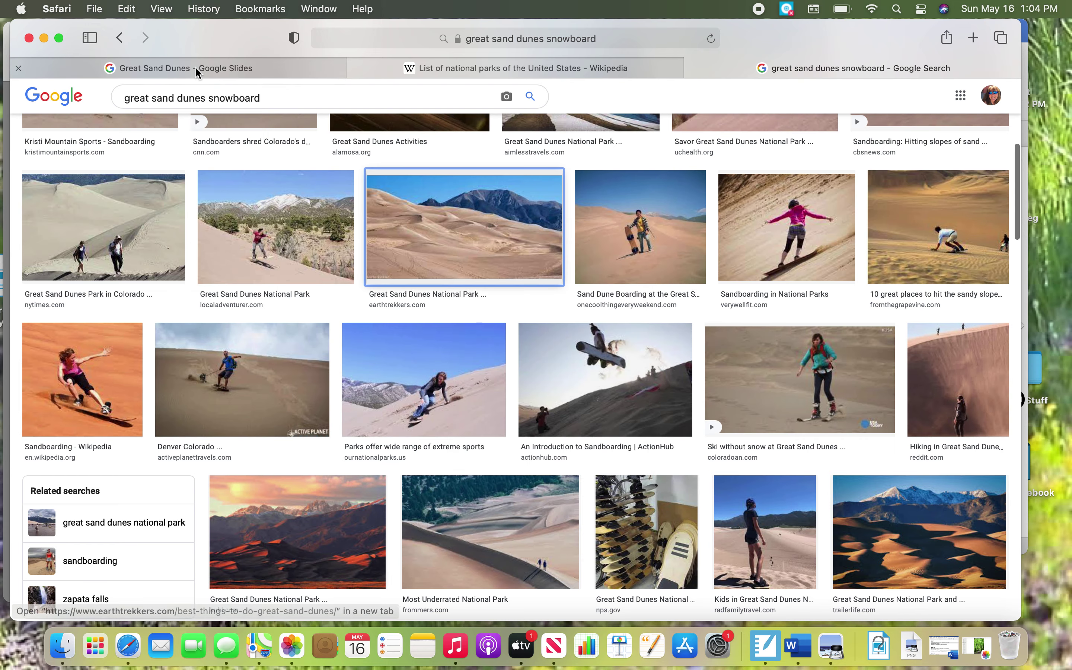
# On slide 12, tilt the left dark dune photo, then straighten it back to level
pyautogui.click(195, 67)
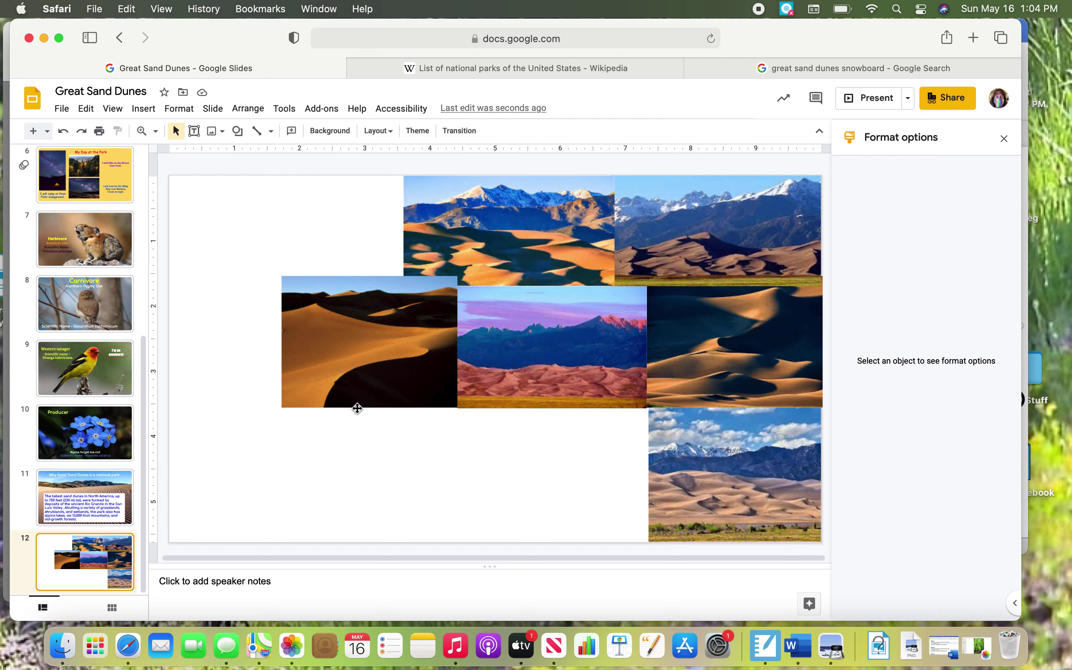
pyautogui.click(357, 332)
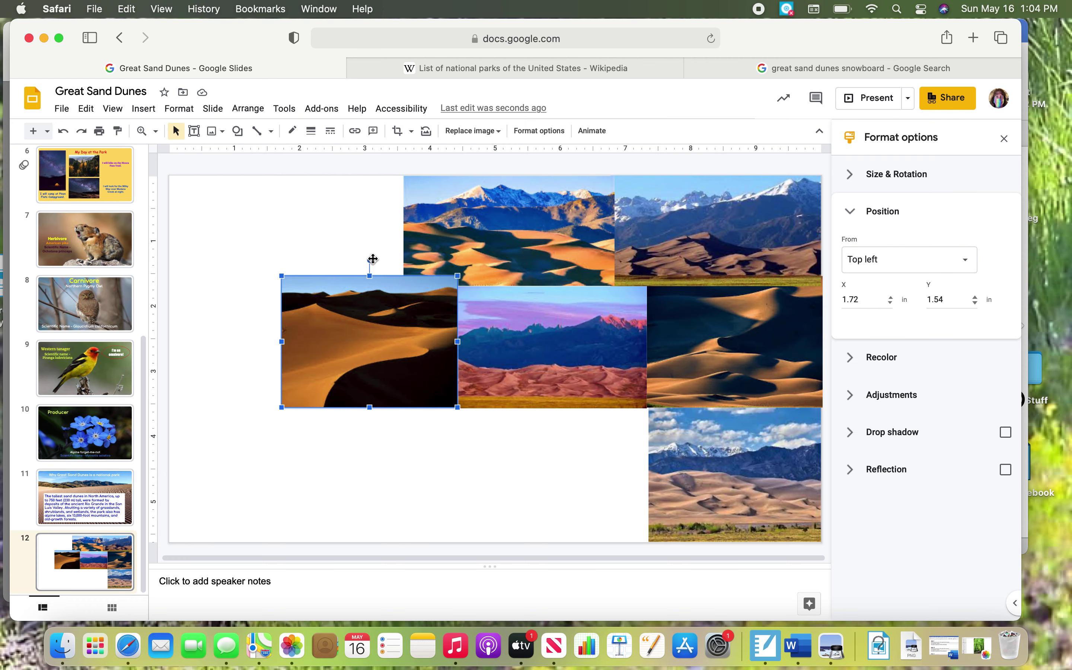
pyautogui.moveTo(370, 261); pyautogui.dragTo(343, 268)
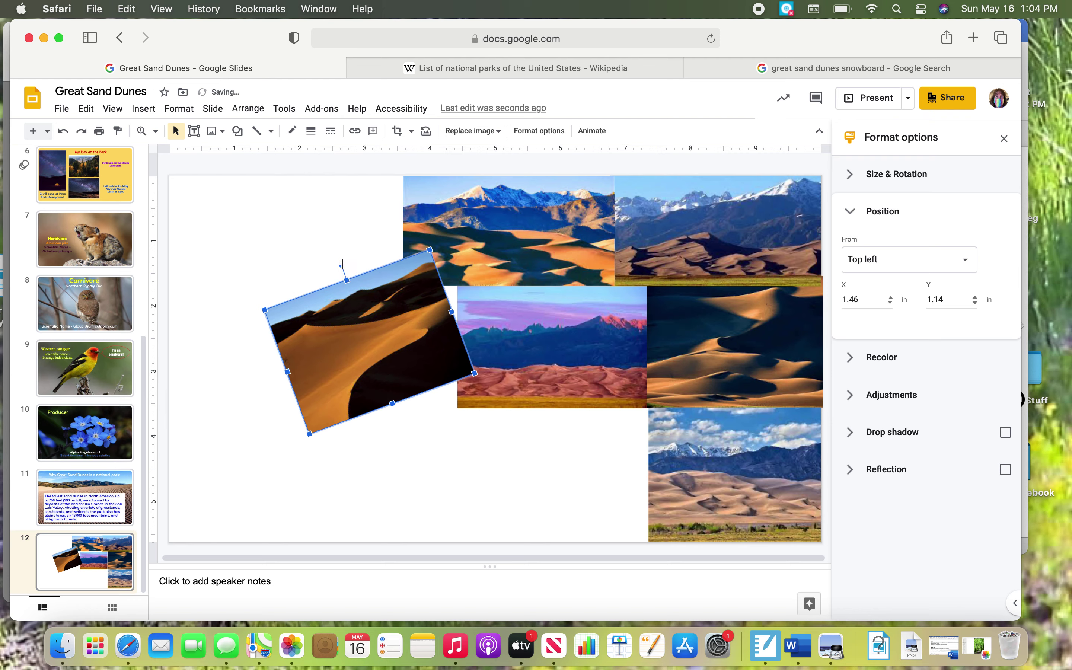
pyautogui.moveTo(341, 265); pyautogui.dragTo(370, 271)
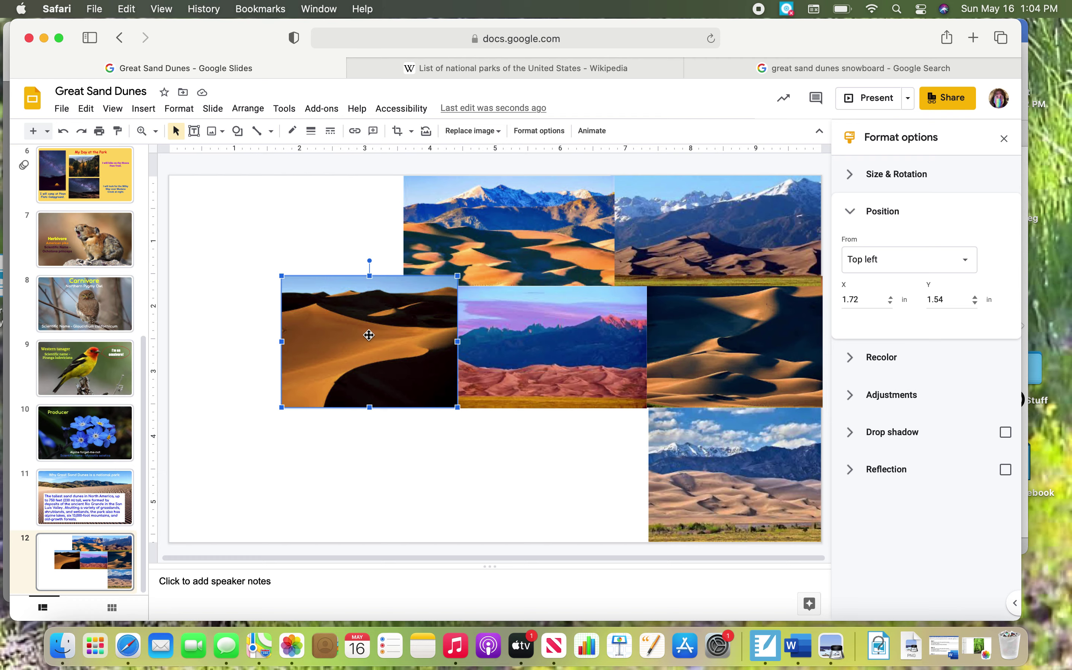
# Send the left dark dune photo to the back of the collage and deselect to check the layering
pyautogui.click(249, 109)
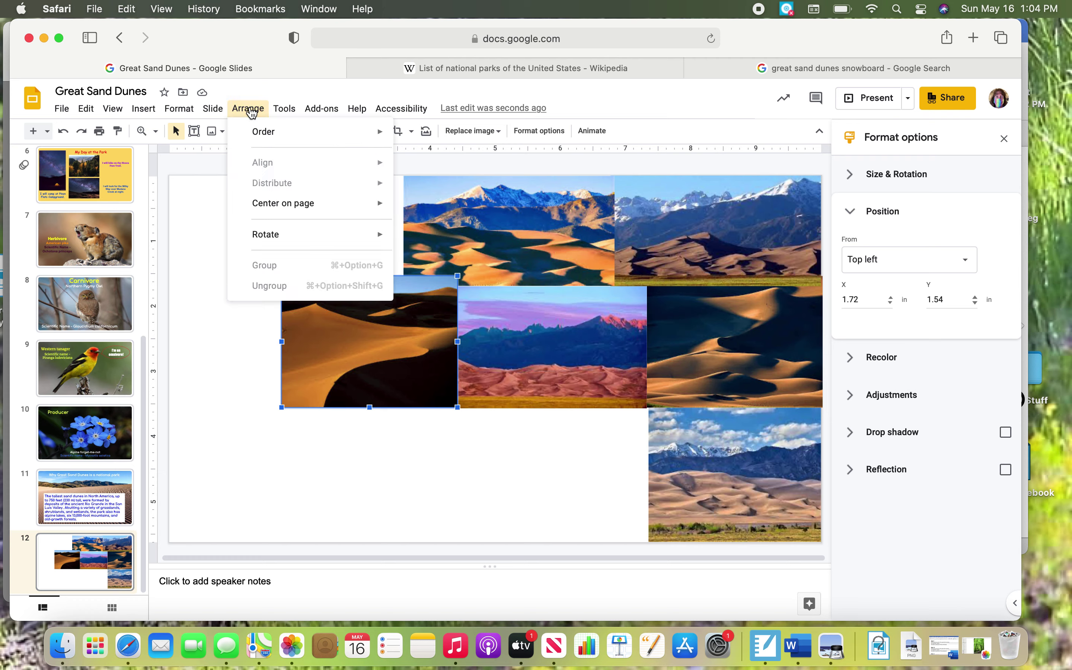
pyautogui.moveTo(264, 138)
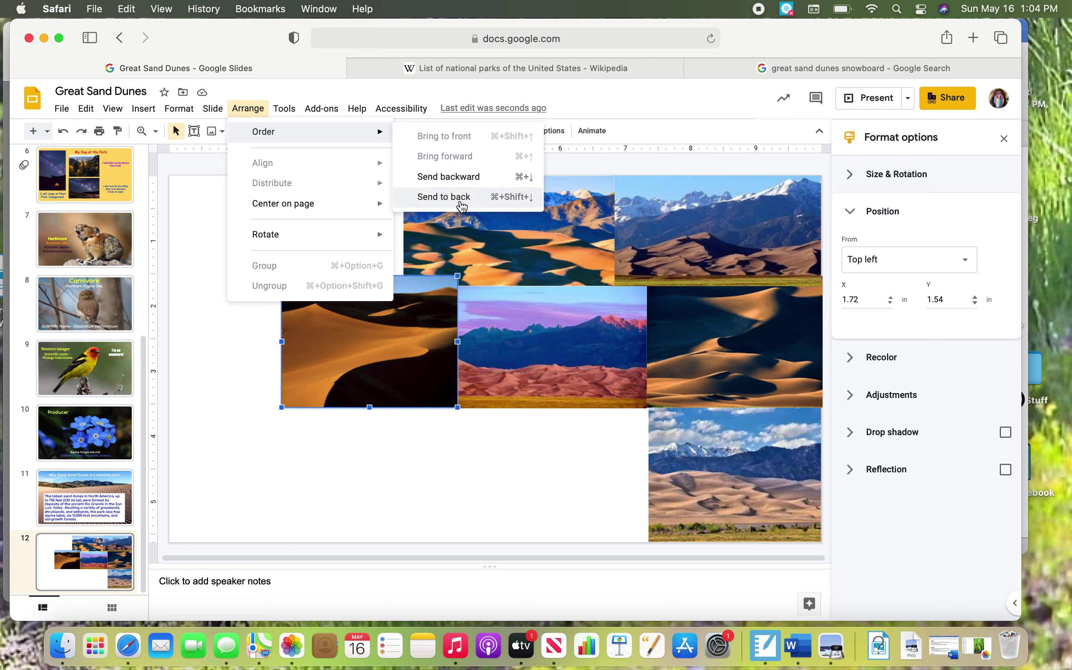
pyautogui.click(443, 197)
pyautogui.click(370, 228)
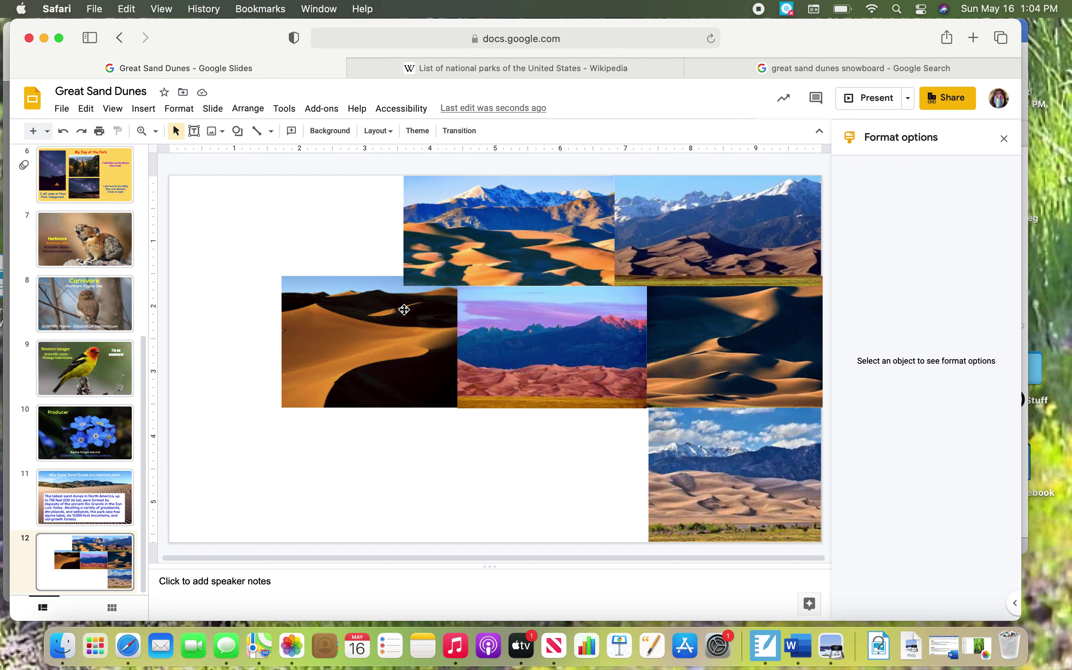
# Reselect the dark dune photo and reopen the Arrange menu, closing it without changes
pyautogui.click(382, 315)
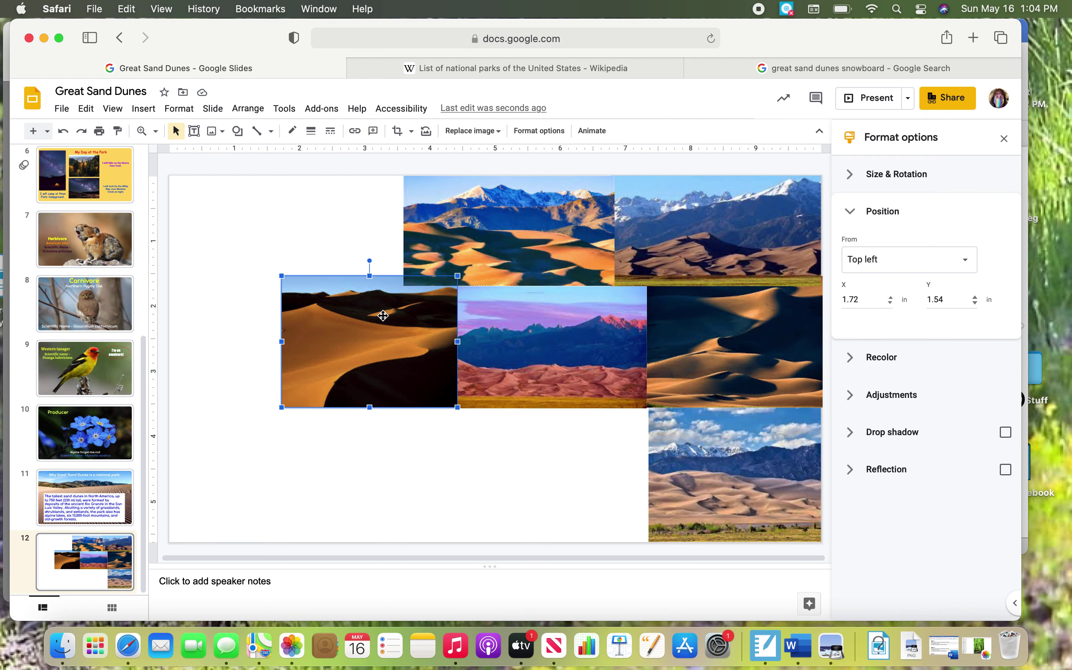
pyautogui.click(249, 111)
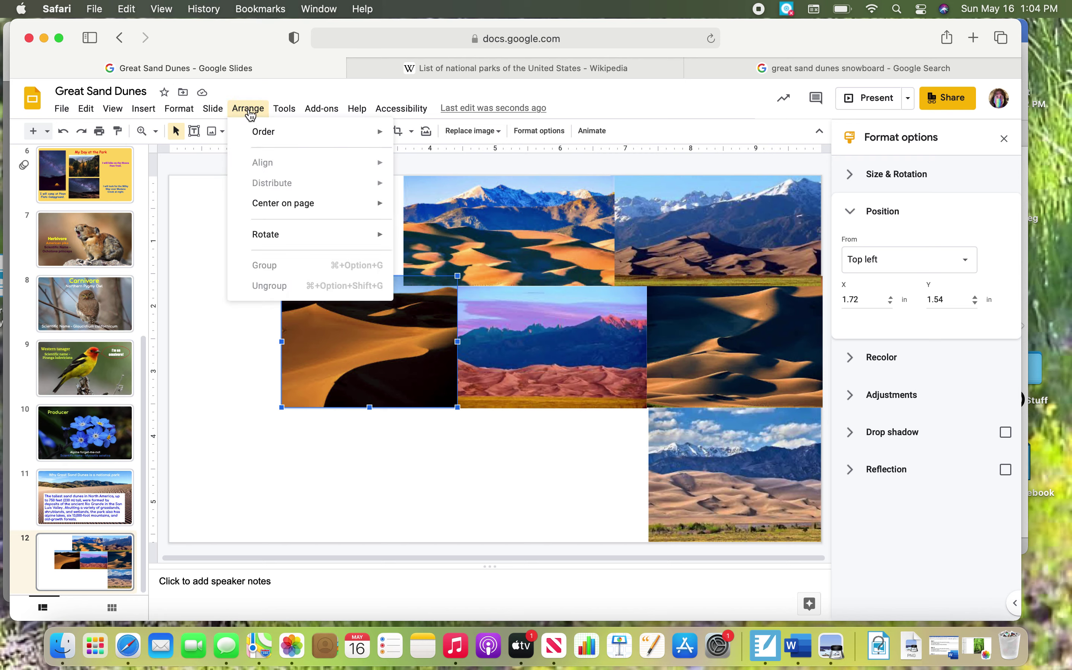
pyautogui.click(354, 350)
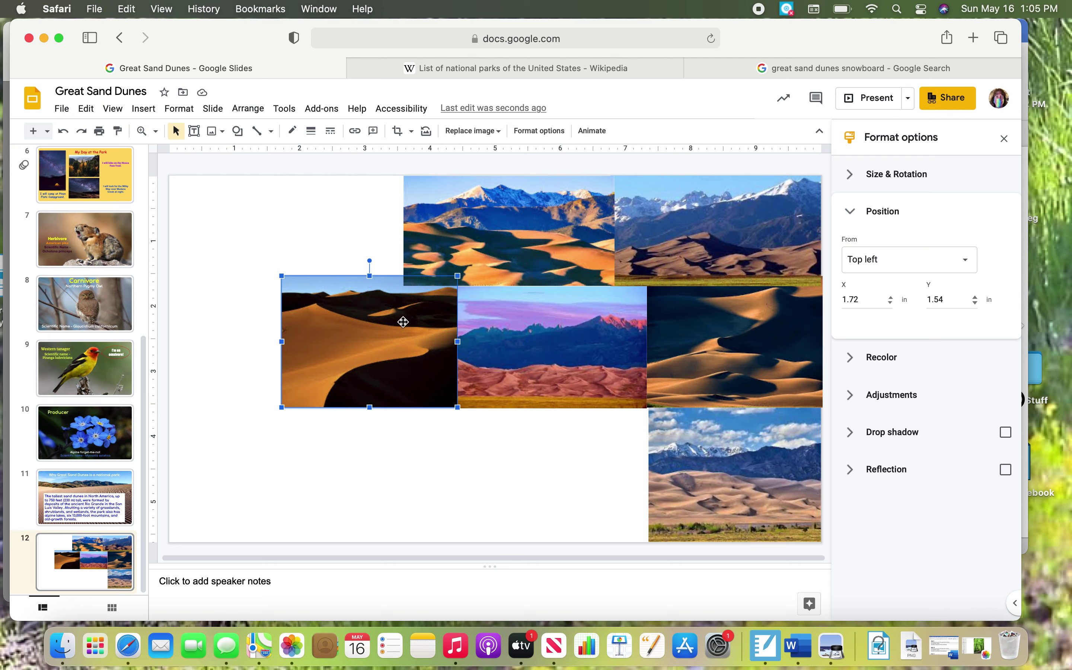
pyautogui.click(474, 472)
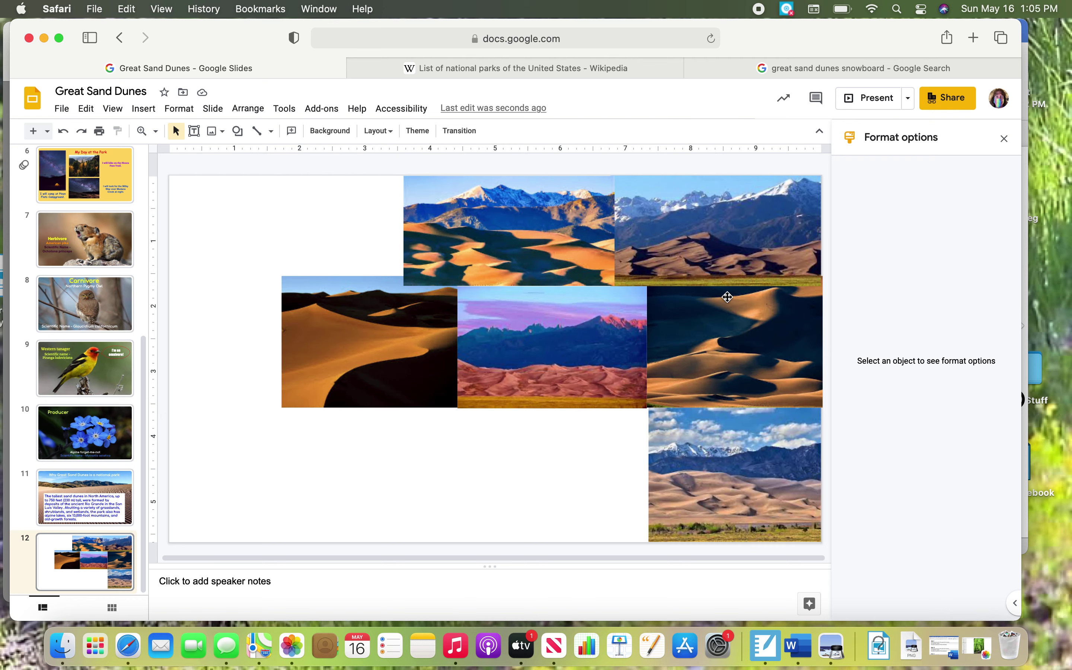